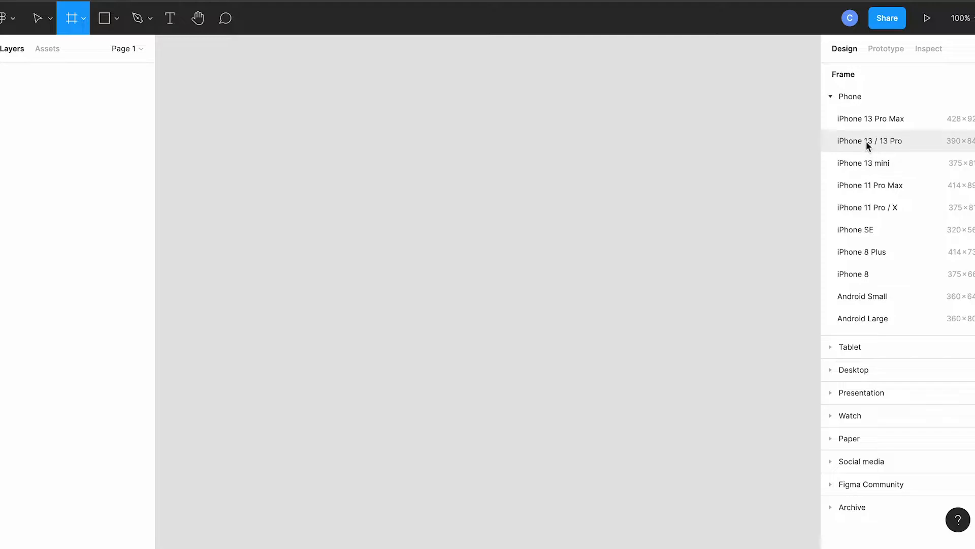
Step: Create an iPhone 13 / 13 Pro frame and place the surf1 image from the Desktop pictures folder in it
{"action": "left_click", "coordinate": [867, 141]}
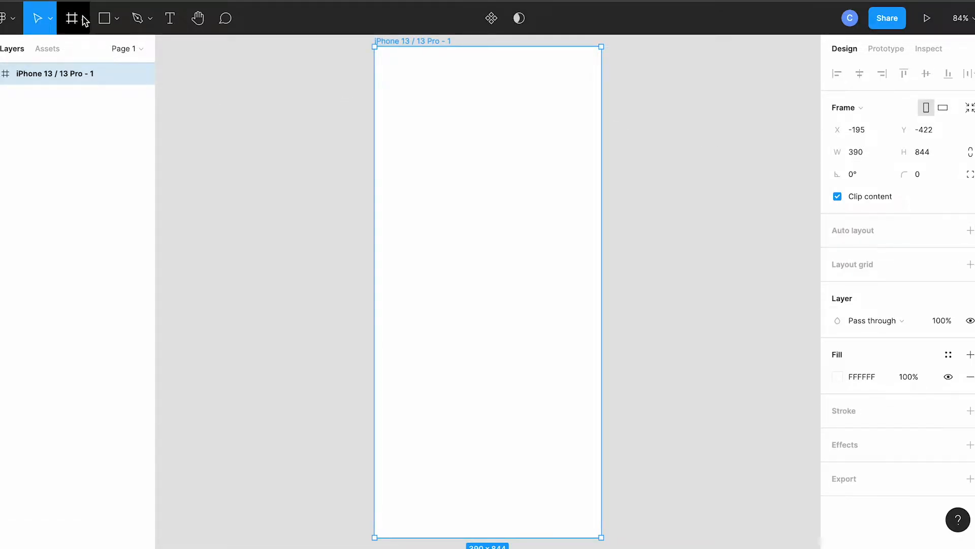
{"action": "left_click", "coordinate": [118, 23]}
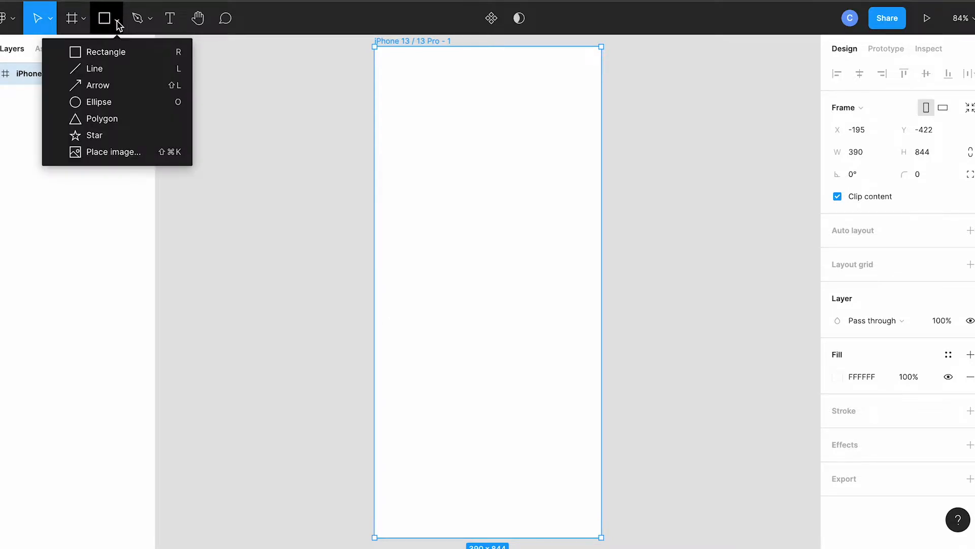
{"action": "left_click", "coordinate": [122, 157]}
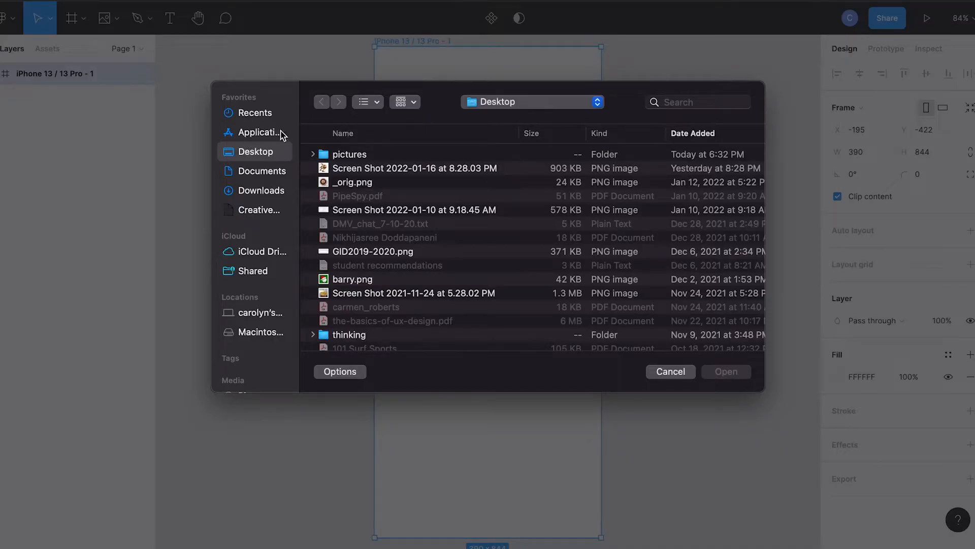
{"action": "double_click", "coordinate": [326, 156]}
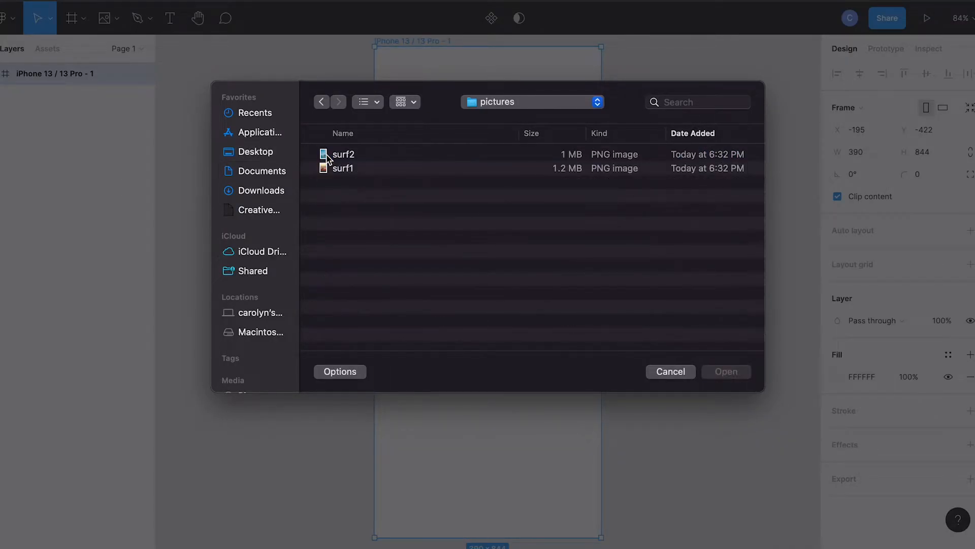
{"action": "double_click", "coordinate": [326, 169]}
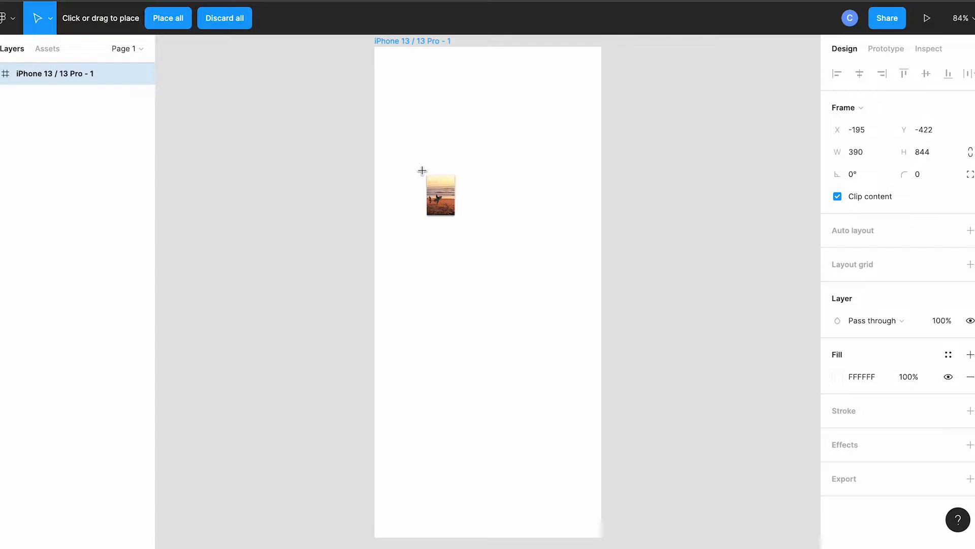
{"action": "left_click", "coordinate": [422, 171]}
Step: Move and enlarge the surf1 image to about 591 × 867 so it covers the whole phone frame
{"action": "left_click_drag", "start_coordinate": [423, 152], "coordinate": [403, 152]}
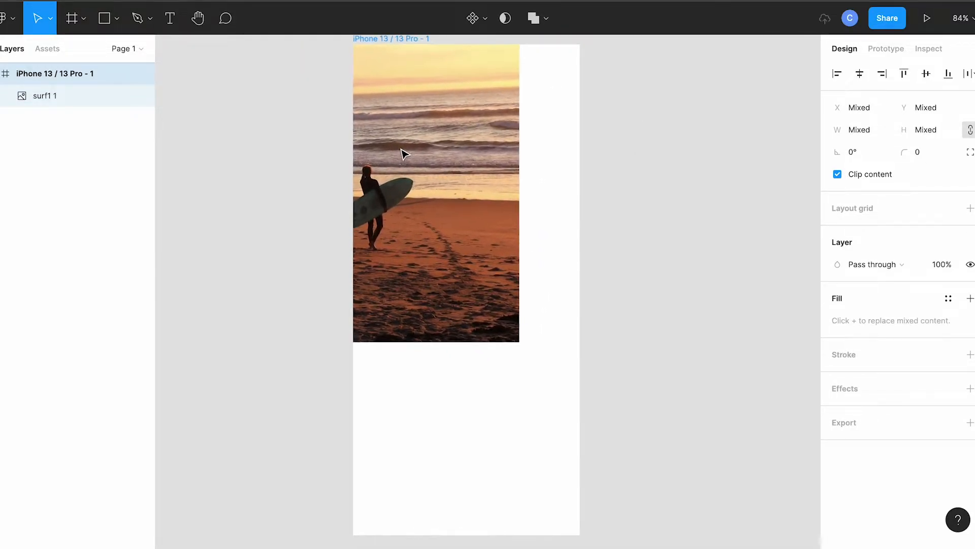
{"action": "left_click", "coordinate": [421, 183]}
{"action": "left_click_drag", "start_coordinate": [435, 198], "coordinate": [508, 392]}
{"action": "left_click_drag", "start_coordinate": [589, 188], "coordinate": [649, 44]}
{"action": "scroll", "coordinate": [734, 124], "scroll_direction": "down", "scroll_amount": 2}
Step: Draw a button rectangle about 221 × 66 centered near the frame's lower edge and set its corner radius to 20
{"action": "left_click", "coordinate": [117, 19]}
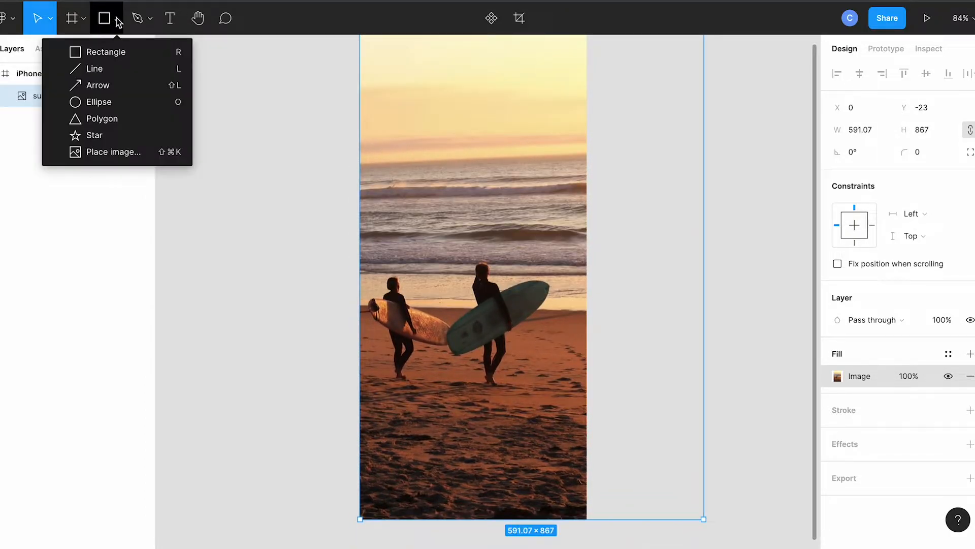
{"action": "left_click", "coordinate": [114, 53]}
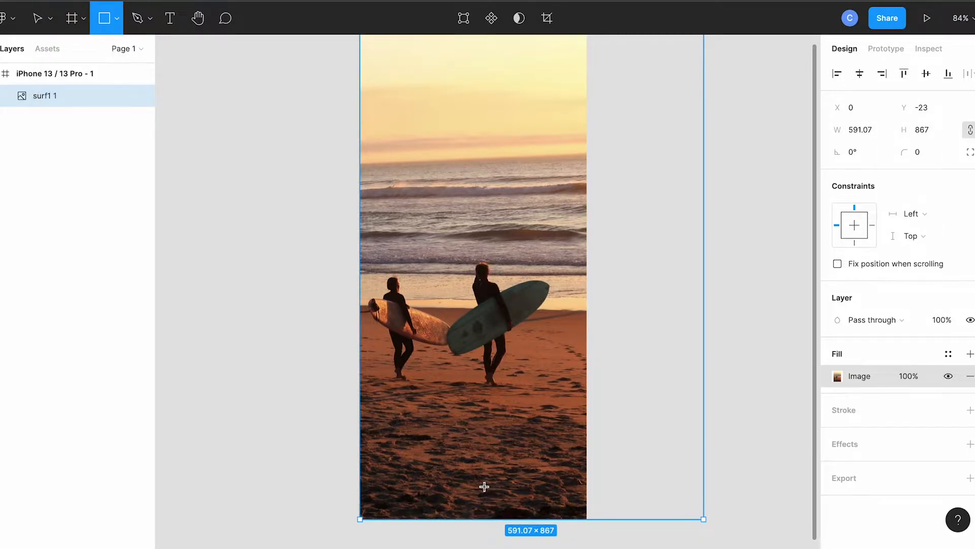
{"action": "left_click_drag", "start_coordinate": [410, 435], "coordinate": [543, 475]}
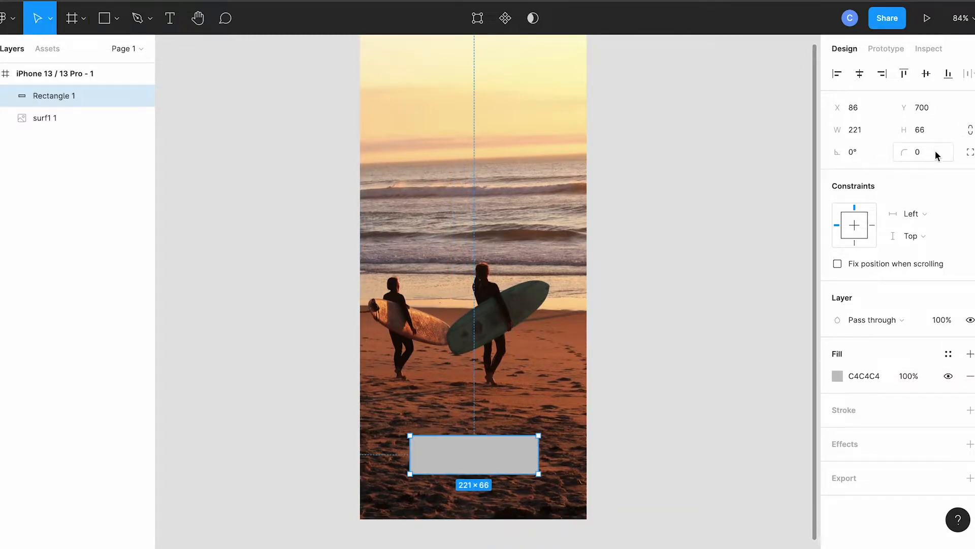
{"action": "left_click", "coordinate": [919, 154]}
{"action": "type", "text": "20"}
{"action": "key", "text": "Return"}
Step: Fill the button rectangle with the pale yellow FCEEB0 sampled from the sky in the photo
{"action": "left_click", "coordinate": [837, 375]}
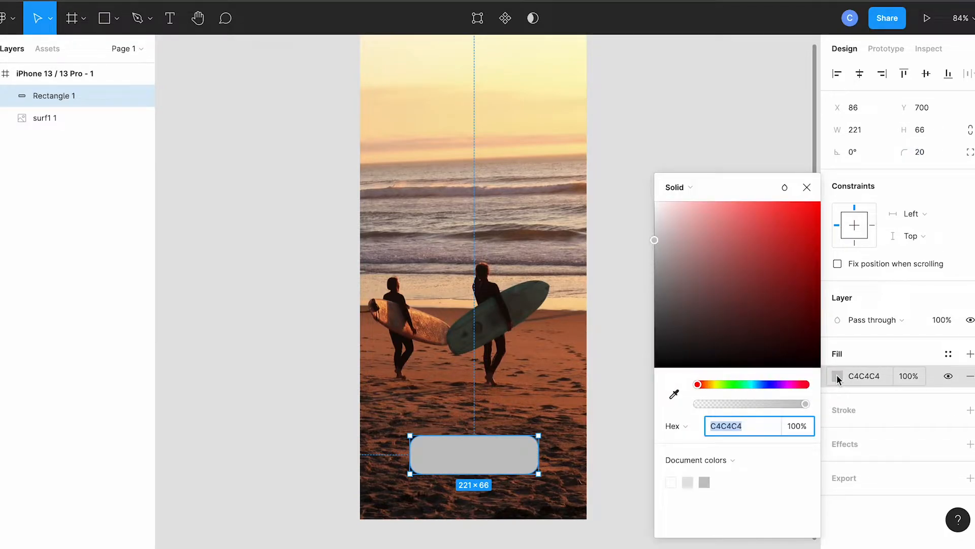
{"action": "left_click", "coordinate": [674, 396]}
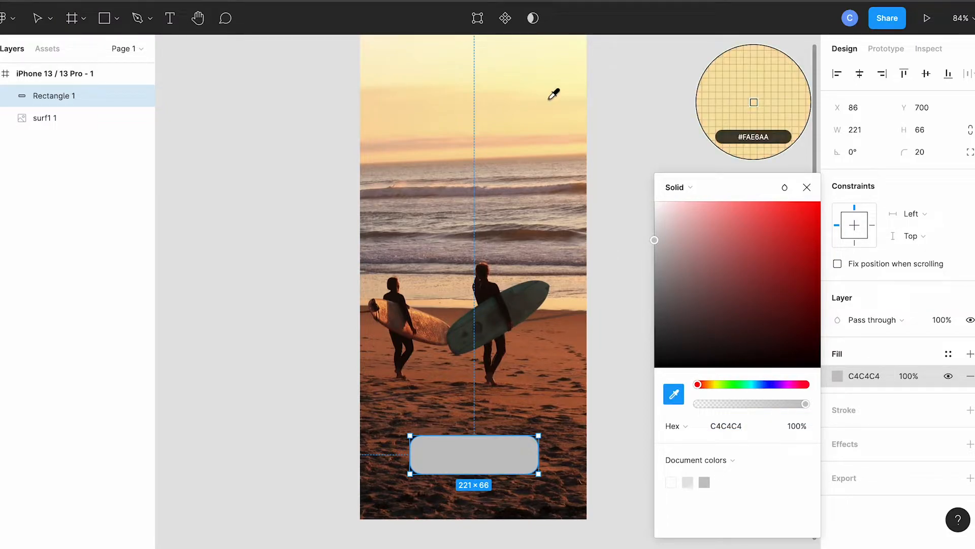
{"action": "left_click", "coordinate": [552, 100]}
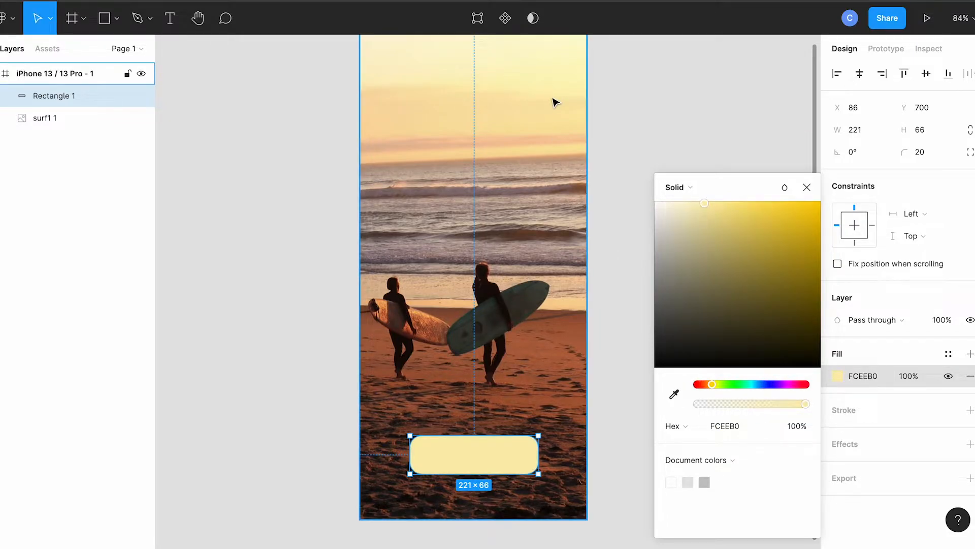
{"action": "left_click", "coordinate": [806, 189]}
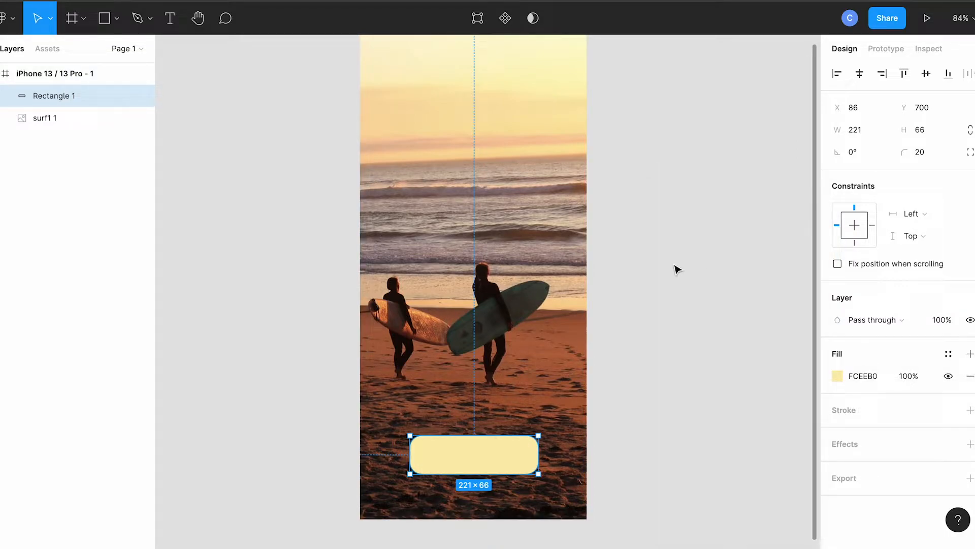
Step: Add a text box about 155 × 39 on the yellow button with the text NEXT
{"action": "left_click", "coordinate": [171, 20]}
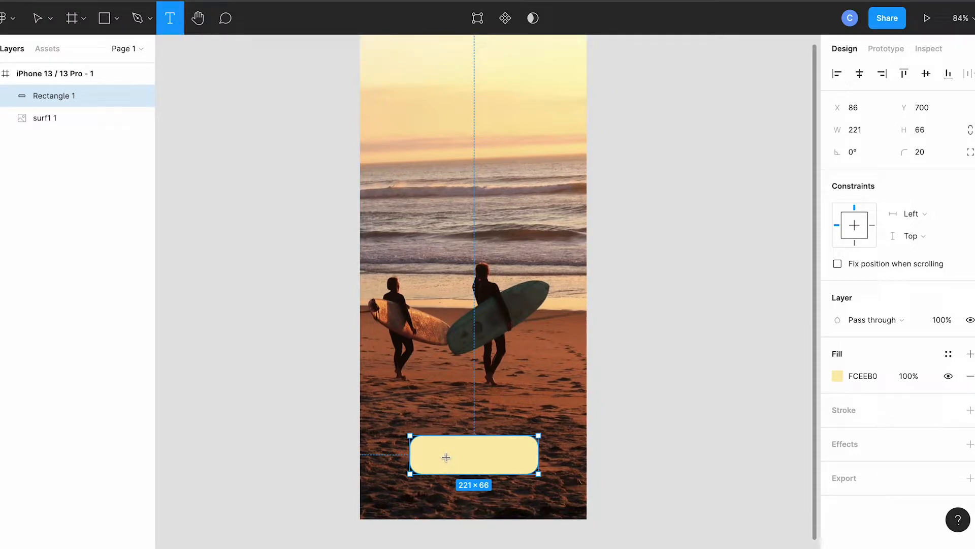
{"action": "left_click_drag", "start_coordinate": [433, 442], "coordinate": [523, 464]}
{"action": "type", "text": "NEXT"}
Step: Set the font size of the NEXT label to 40
{"action": "key", "text": "ctrl+a"}
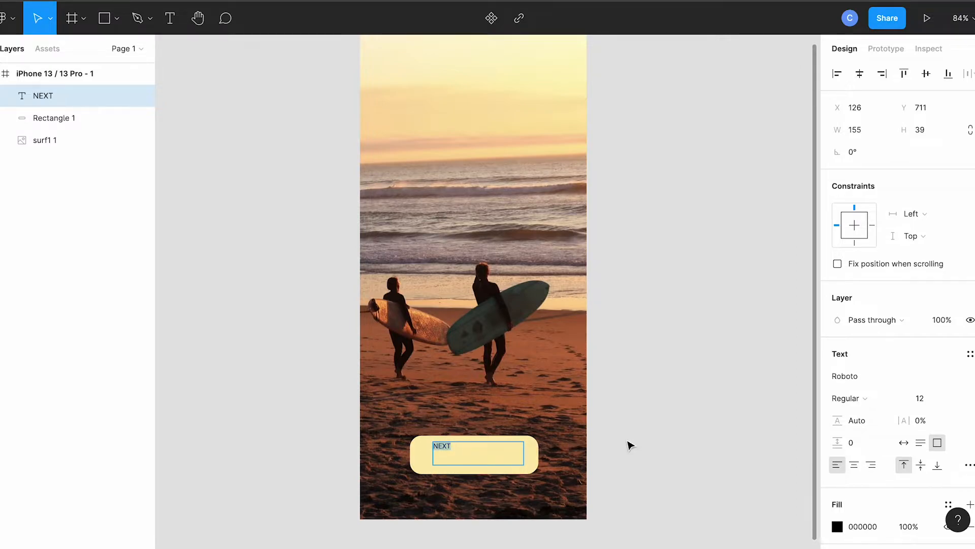
{"action": "scroll", "coordinate": [925, 290], "scroll_direction": "down", "scroll_amount": 2}
{"action": "left_click", "coordinate": [925, 289]}
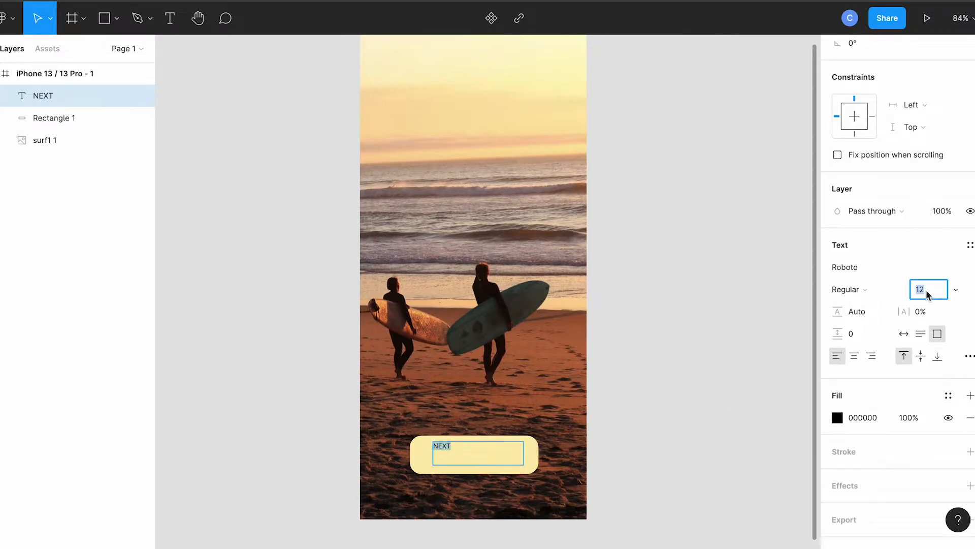
{"action": "type", "text": "120"}
{"action": "key", "text": "Tab"}
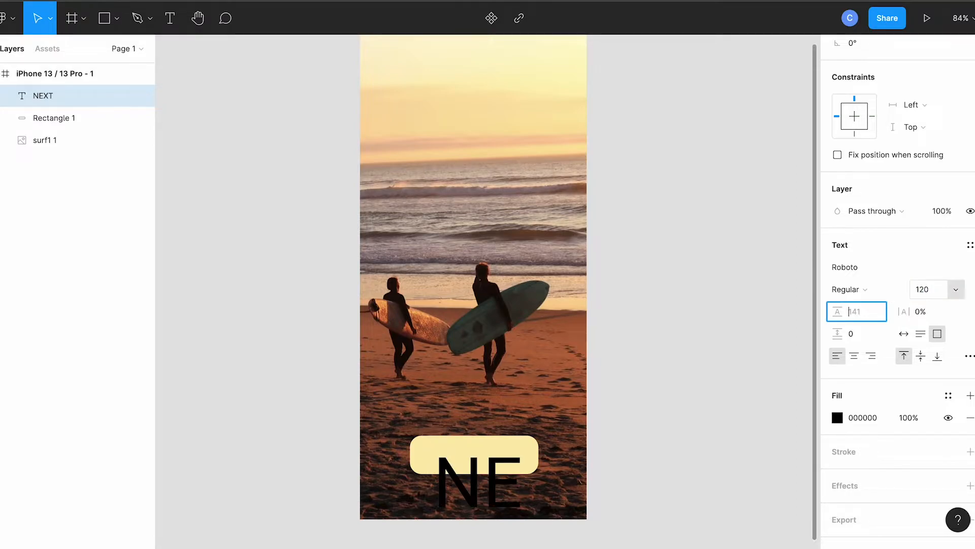
{"action": "left_click", "coordinate": [919, 291]}
{"action": "type", "text": "40"}
{"action": "key", "text": "Return"}
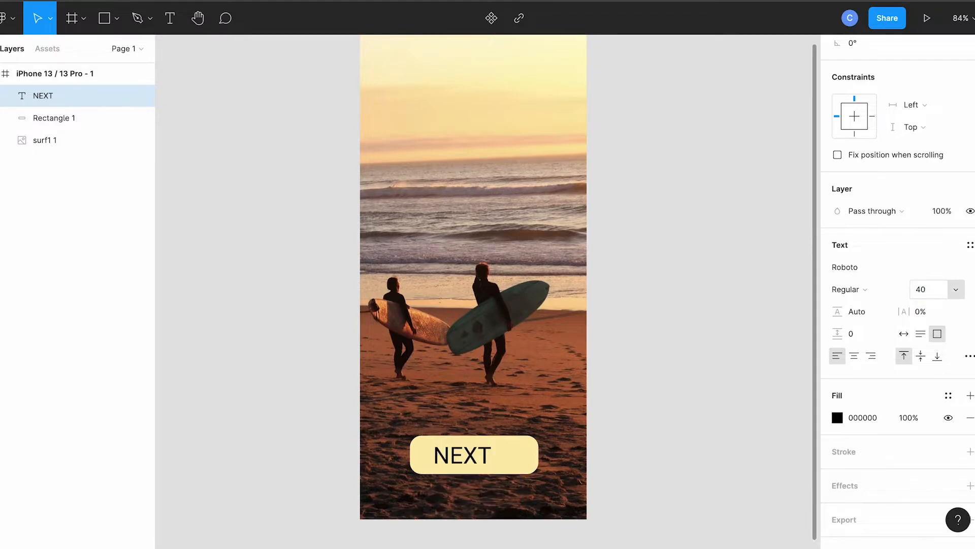
Step: Center the NEXT text horizontally in its box and set its font weight to ExtraBold
{"action": "key", "text": "Return"}
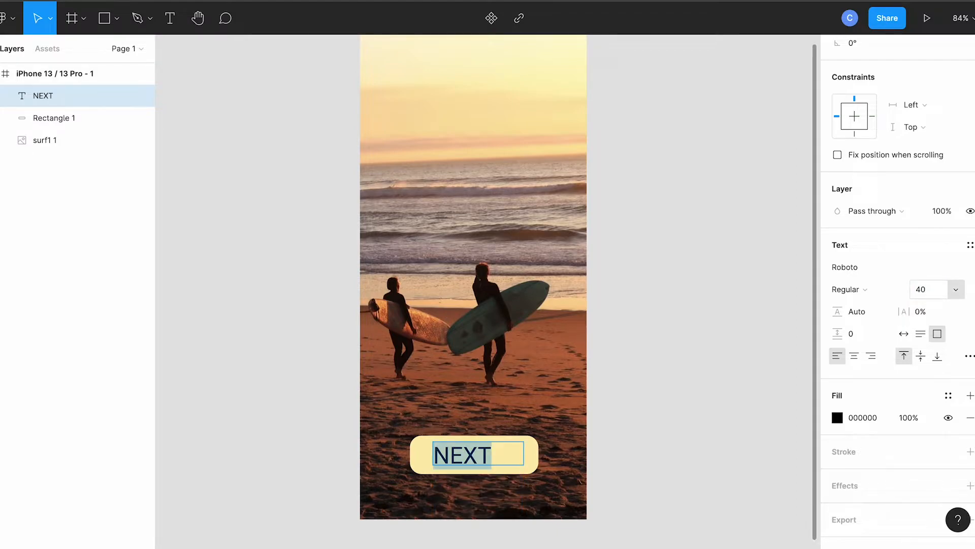
{"action": "left_click", "coordinate": [857, 355]}
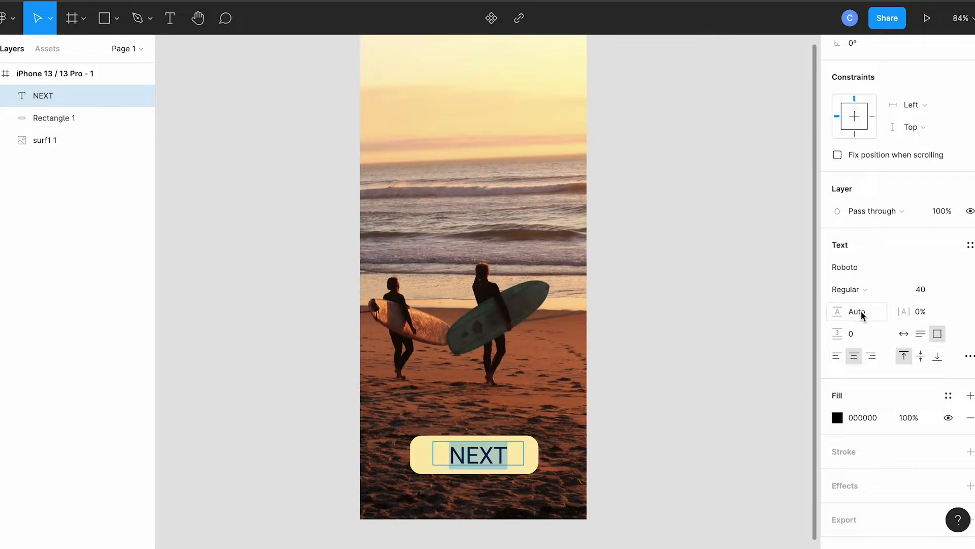
{"action": "left_click", "coordinate": [903, 291]}
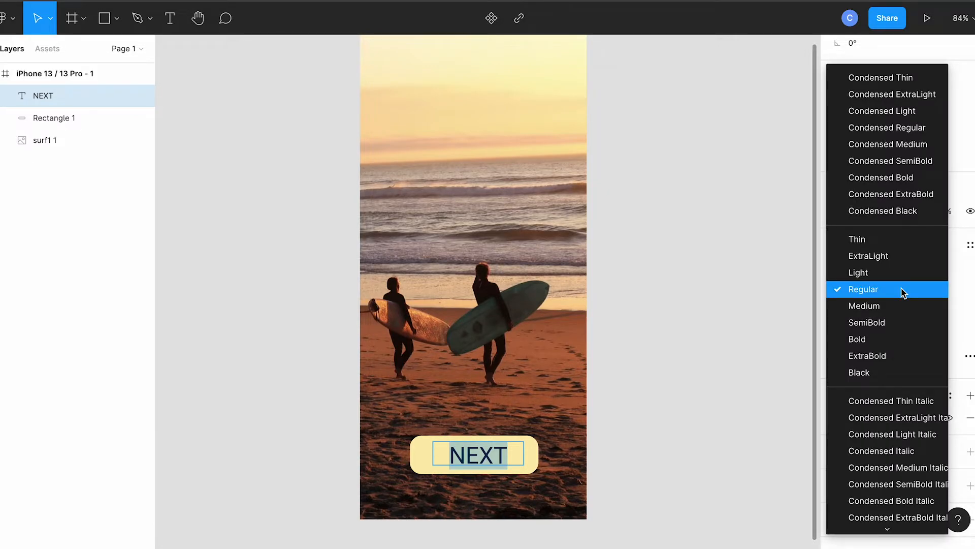
{"action": "left_click", "coordinate": [887, 357]}
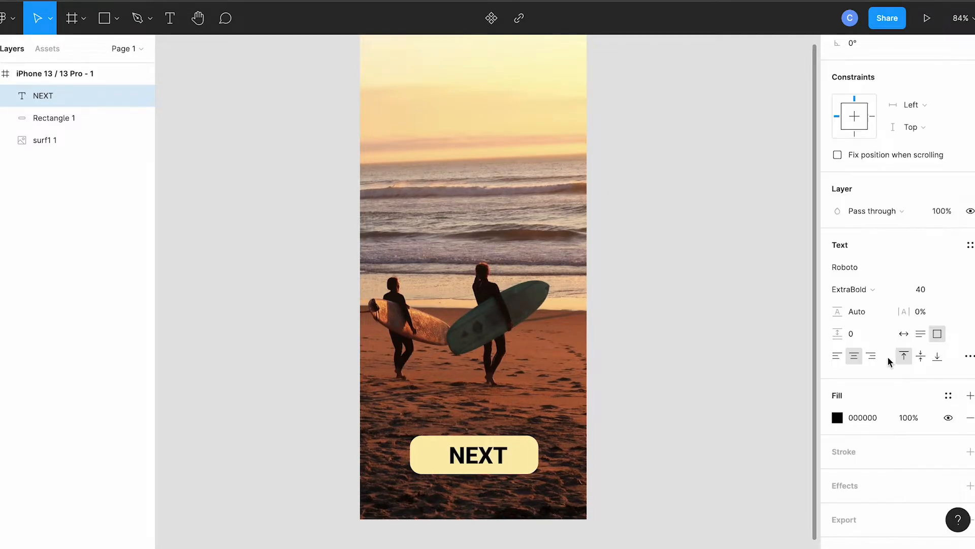
Step: Color the NEXT text with the brown A45A38 sampled from the sand in the photo, and deselect it
{"action": "left_click", "coordinate": [864, 419]}
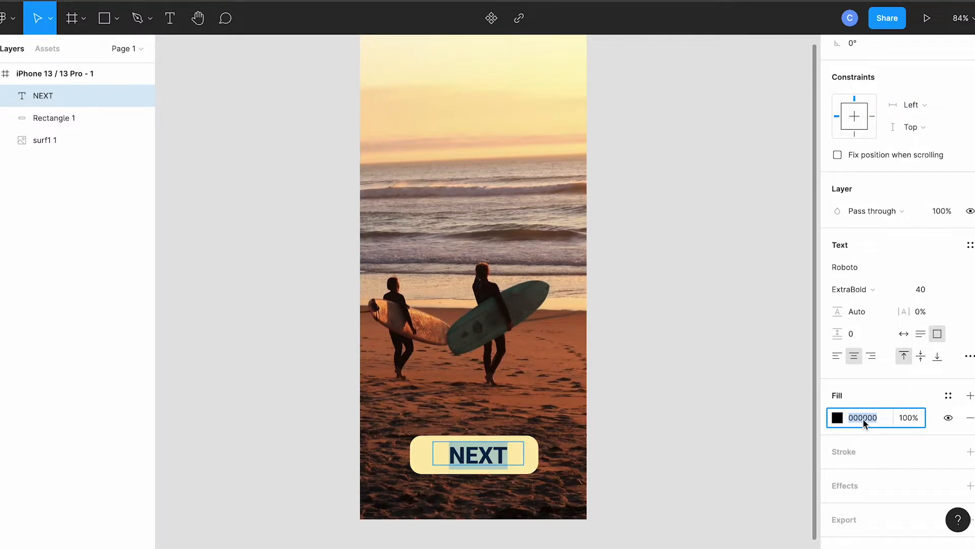
{"action": "left_click", "coordinate": [837, 418]}
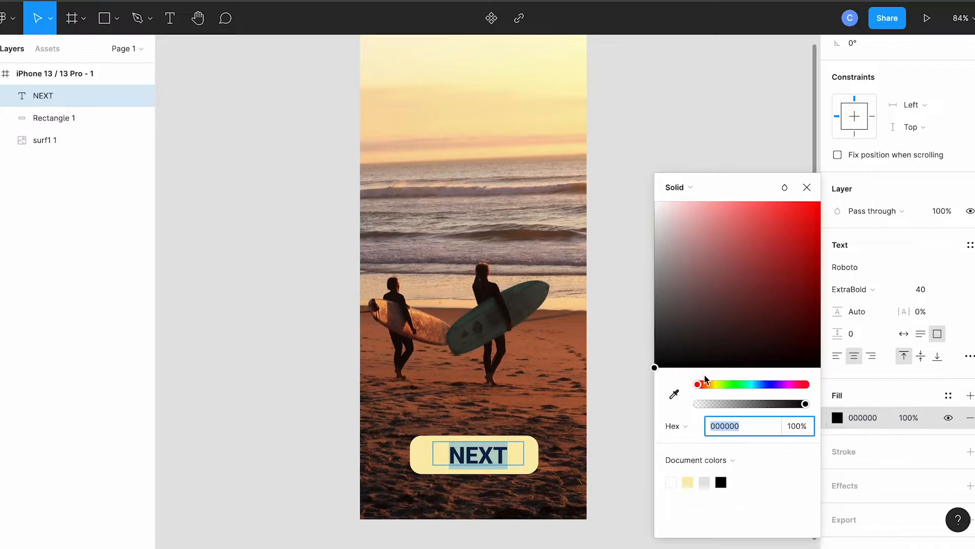
{"action": "left_click", "coordinate": [674, 396]}
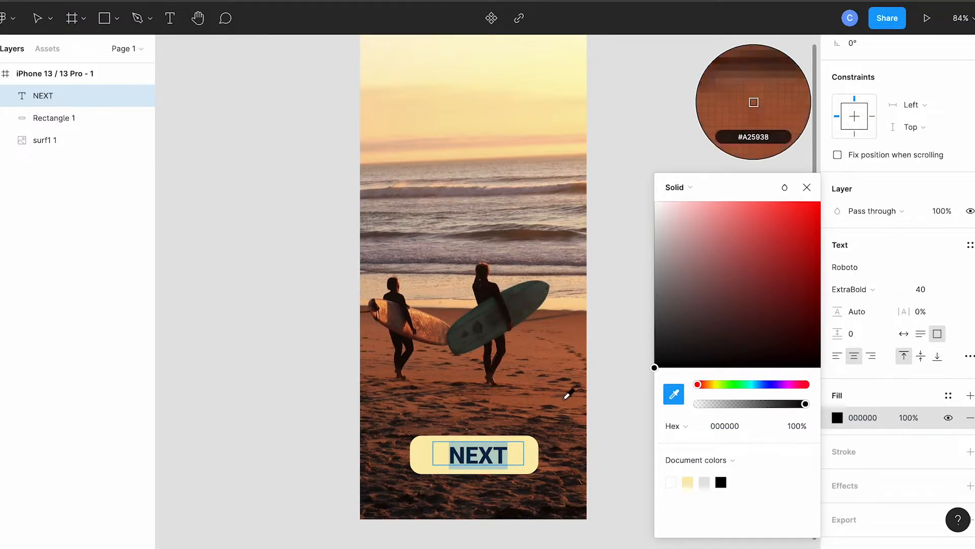
{"action": "left_click", "coordinate": [568, 394]}
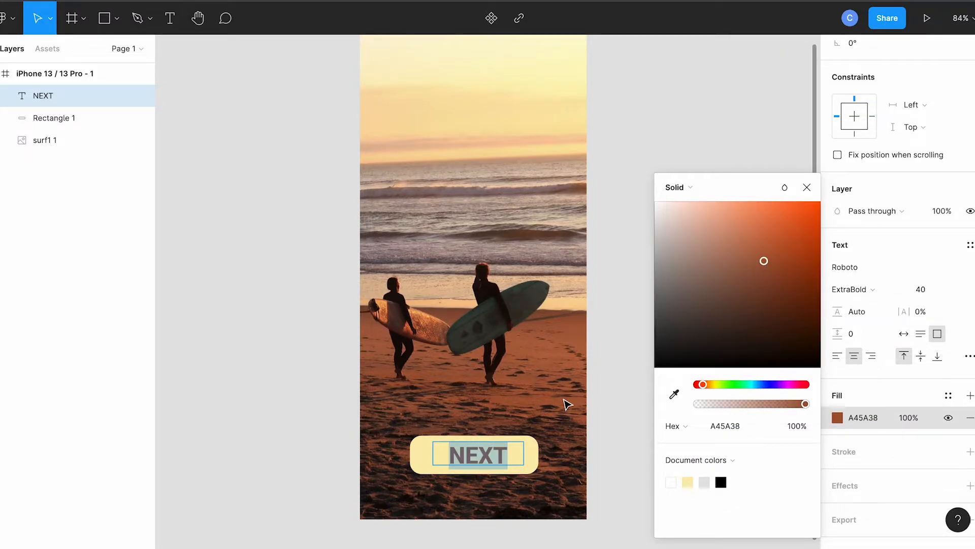
{"action": "left_click", "coordinate": [808, 188]}
{"action": "key", "text": "Escape"}
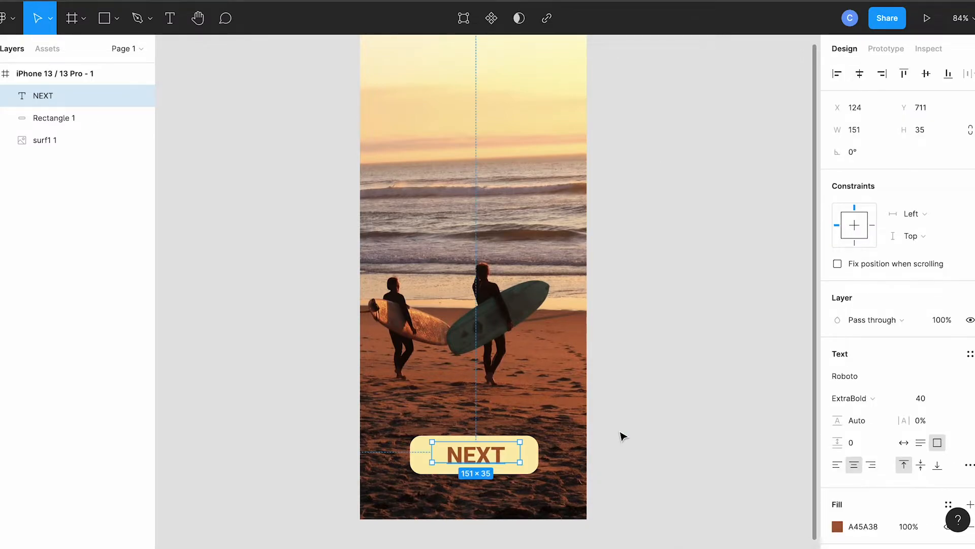
{"action": "left_click", "coordinate": [622, 436]}
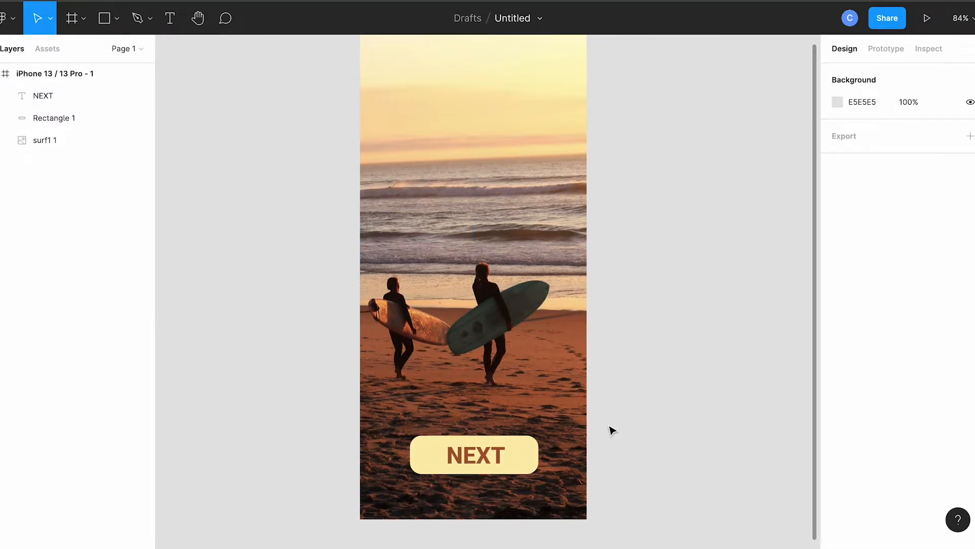
Step: Add a second iPhone 13 / 13 Pro frame beside the first one
{"action": "scroll", "coordinate": [655, 379], "scroll_direction": "right", "scroll_amount": 5}
{"action": "scroll", "coordinate": [655, 379], "scroll_direction": "up", "scroll_amount": 1}
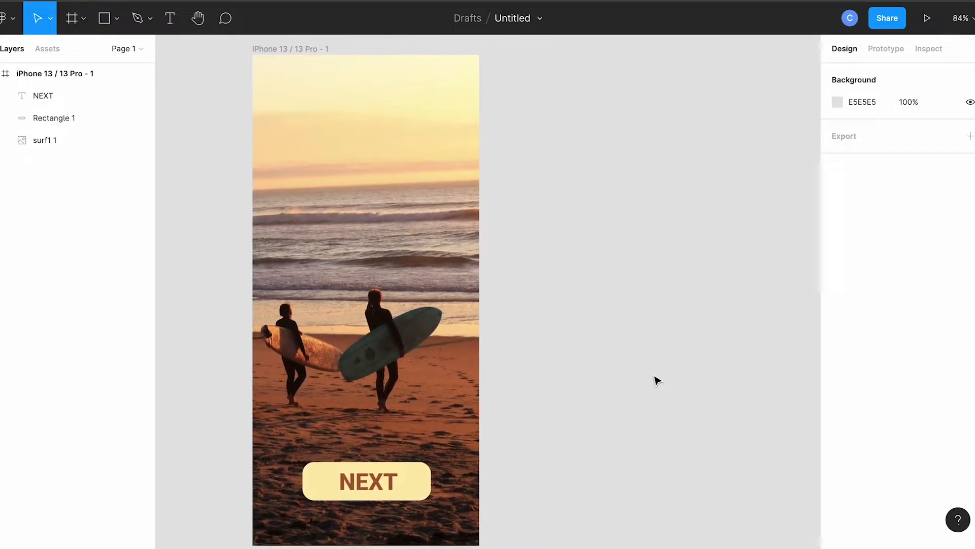
{"action": "scroll", "coordinate": [655, 379], "scroll_direction": "right", "scroll_amount": 2}
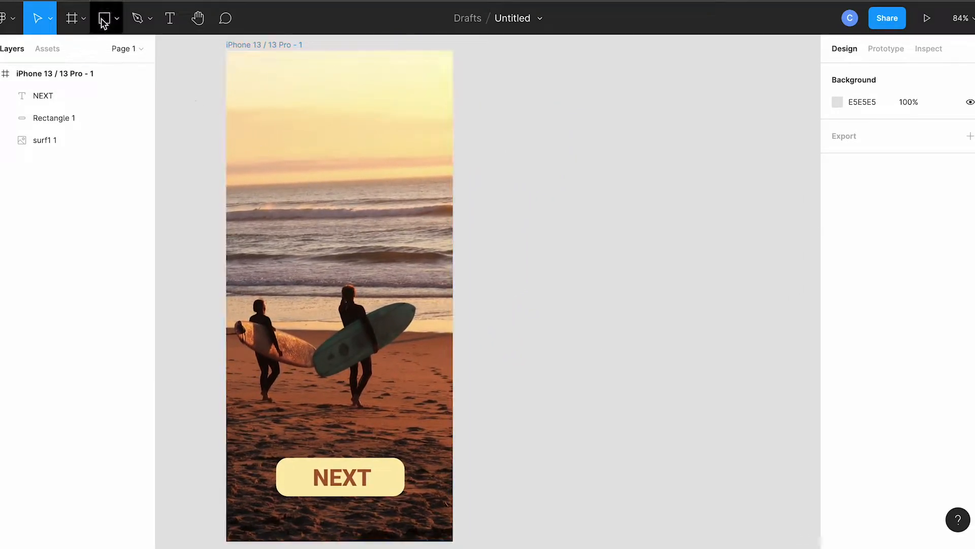
{"action": "left_click", "coordinate": [74, 20]}
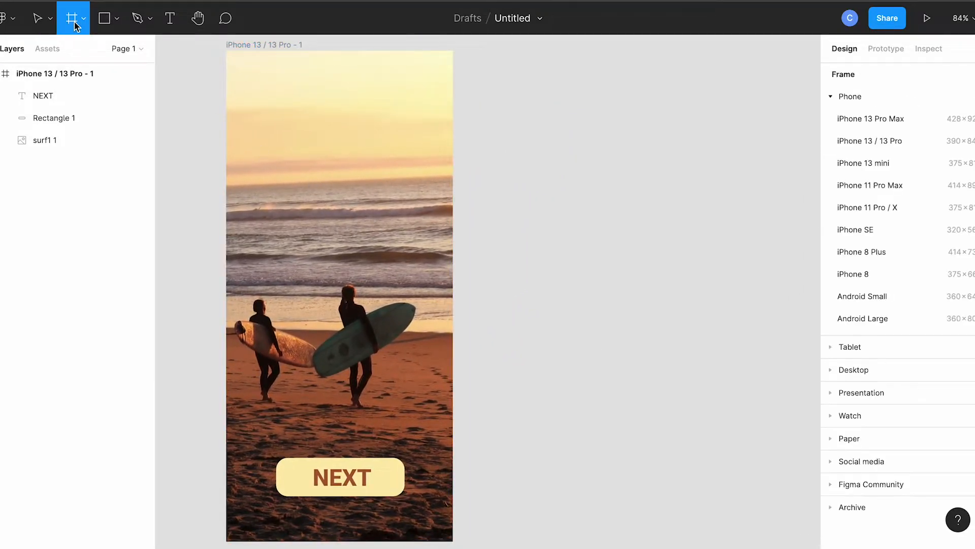
{"action": "left_click", "coordinate": [864, 144]}
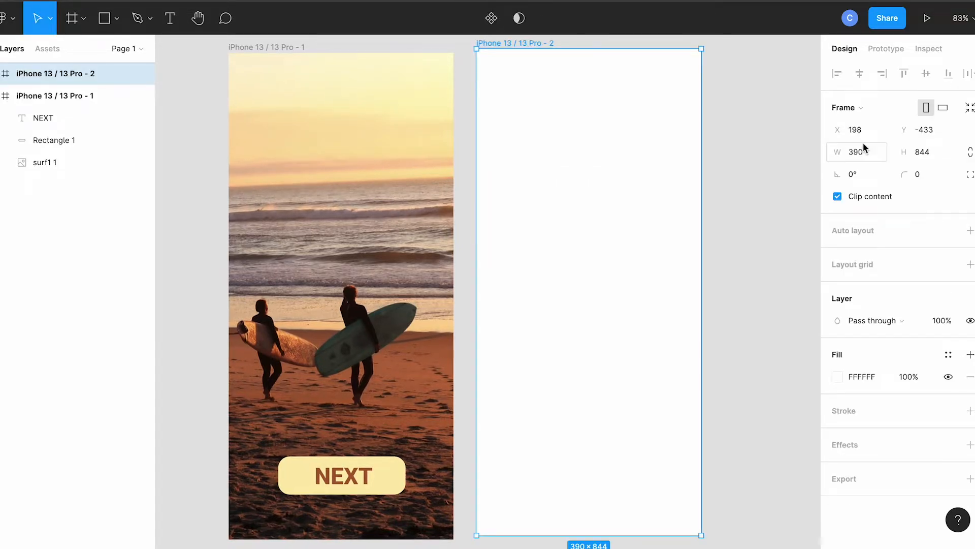
Step: Place the surf2 picture in the second iPhone frame and enlarge it proportionally until it covers the whole frame
{"action": "key", "text": "f"}
{"action": "left_click", "coordinate": [116, 21]}
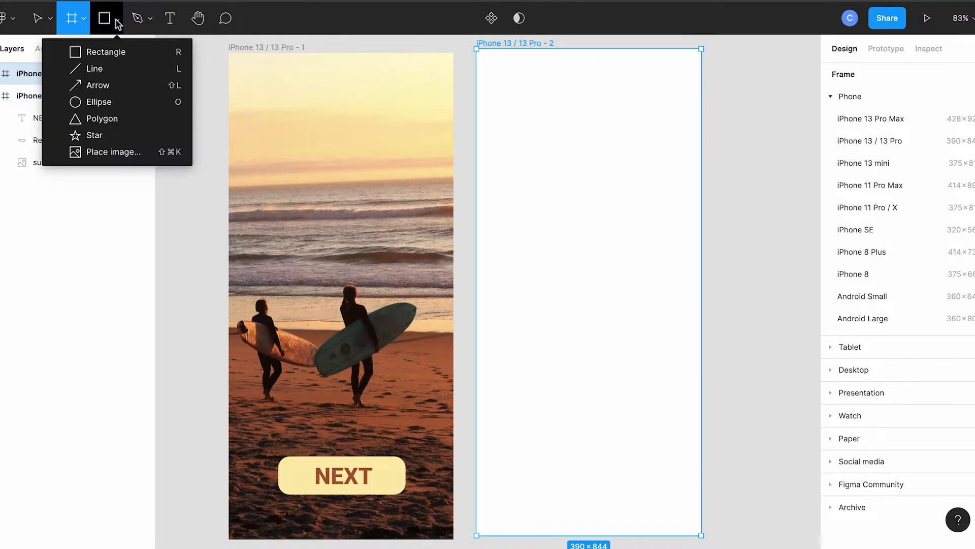
{"action": "left_click", "coordinate": [113, 155]}
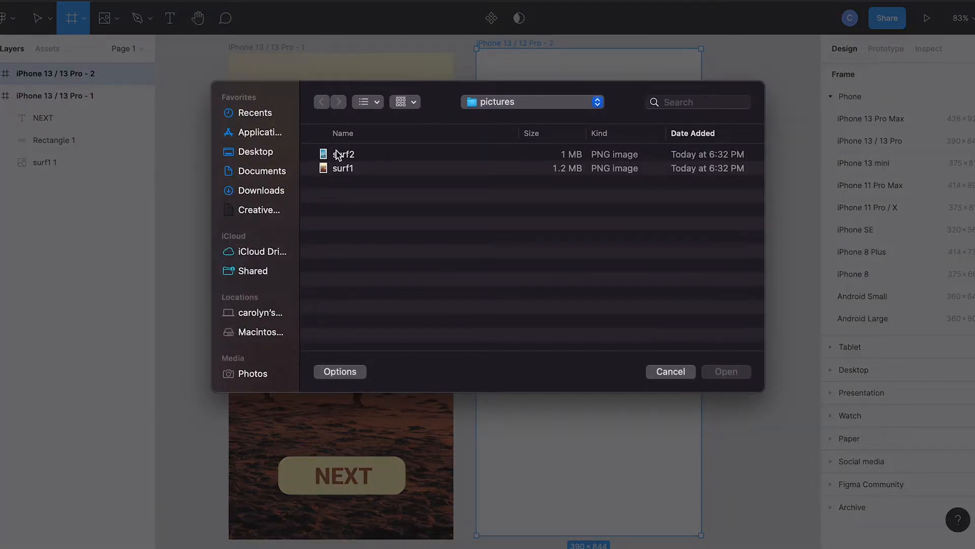
{"action": "double_click", "coordinate": [338, 154]}
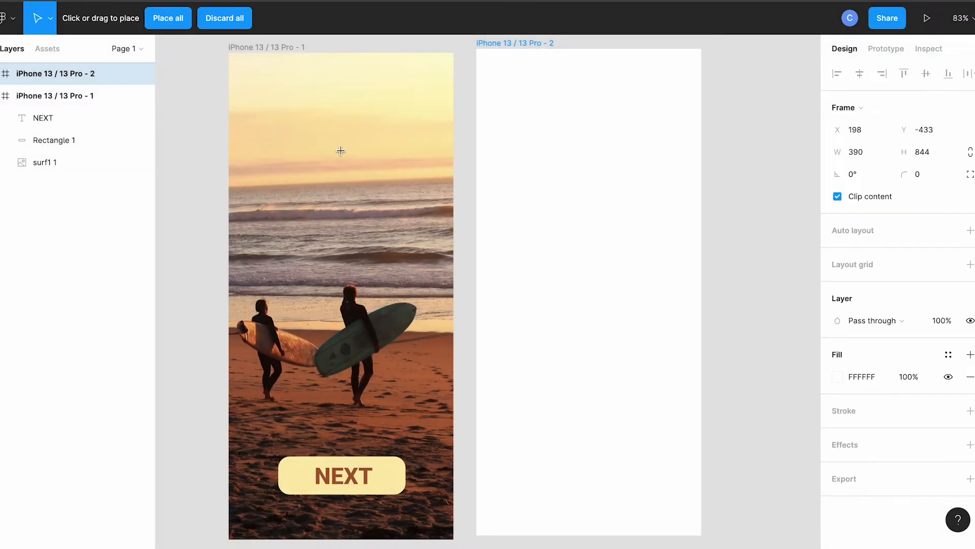
{"action": "left_click", "coordinate": [577, 183]}
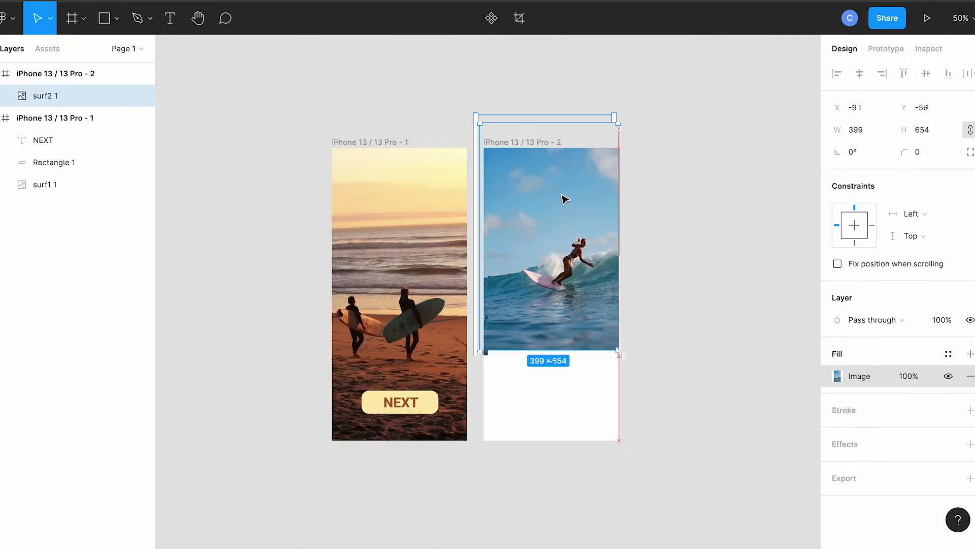
{"action": "left_click_drag", "start_coordinate": [562, 195], "coordinate": [559, 228]}
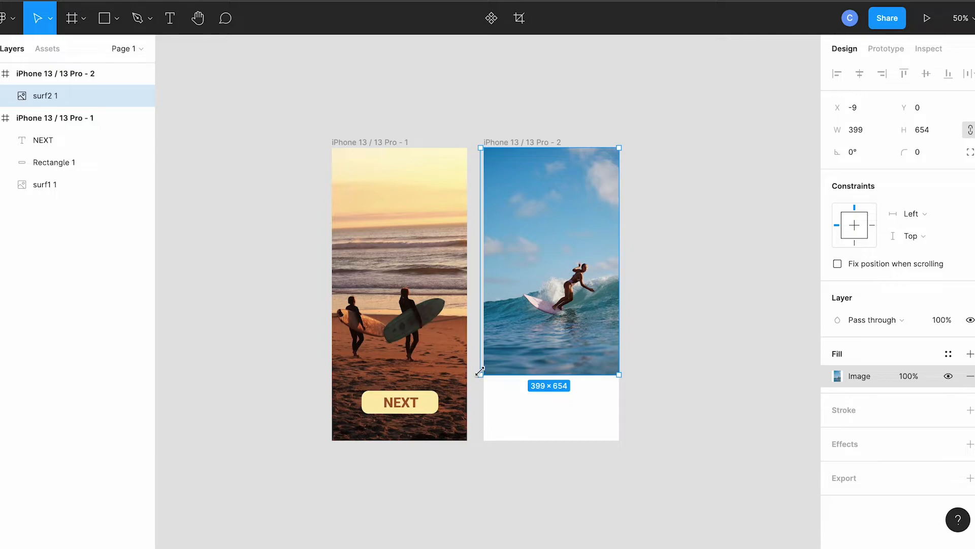
{"action": "left_click_drag", "start_coordinate": [480, 373], "coordinate": [444, 444]}
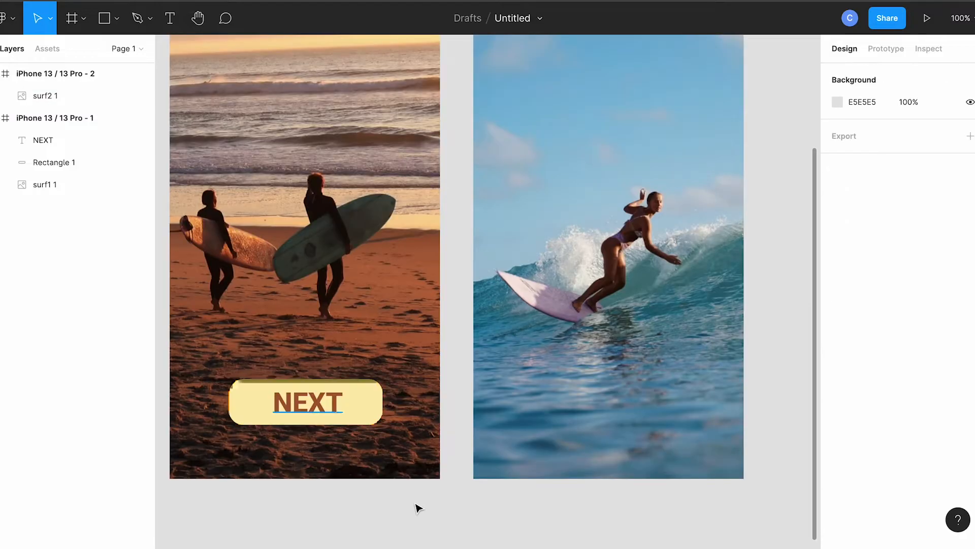
Step: Copy the NEXT text and its rounded box from the first frame into the second frame
{"action": "left_click", "coordinate": [336, 404]}
{"action": "left_click", "coordinate": [375, 410], "text": "shift"}
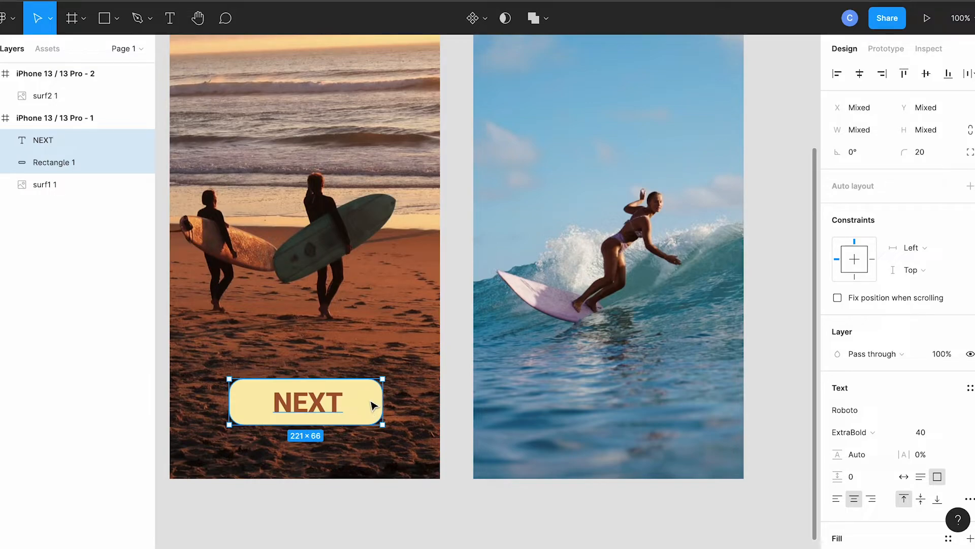
{"action": "scroll", "coordinate": [438, 397], "scroll_direction": "down", "scroll_amount": 5}
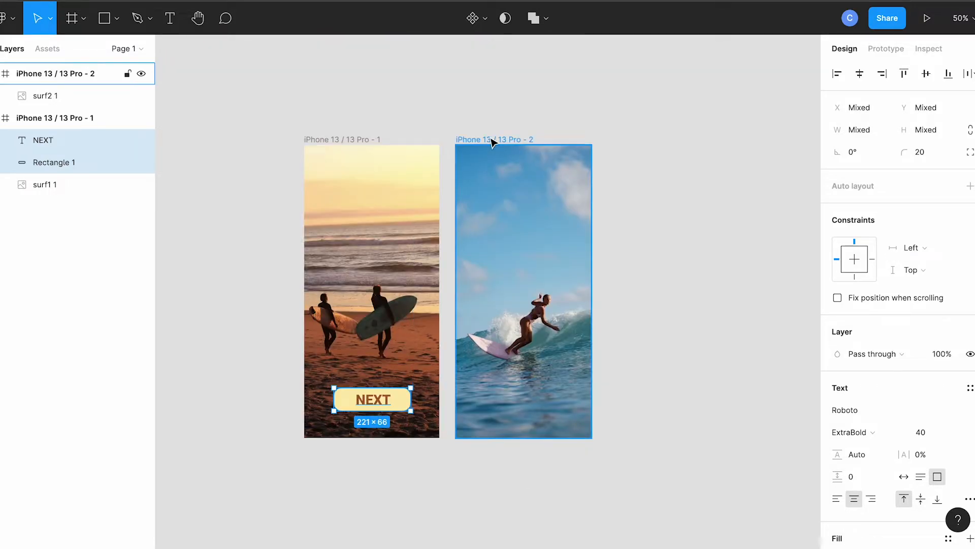
{"action": "left_click", "coordinate": [492, 141]}
{"action": "key", "text": "ctrl+v"}
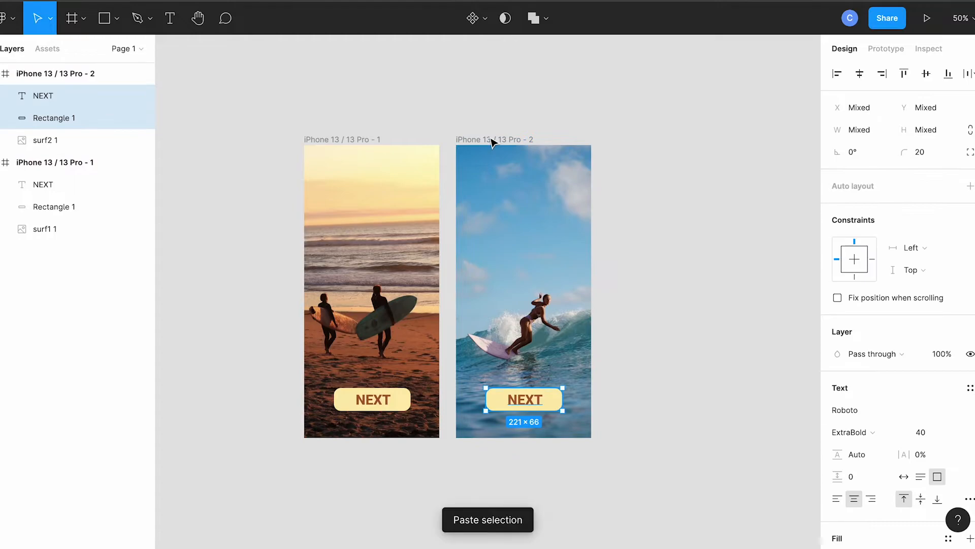
Step: Change the label of the copied button in the second frame to BACK
{"action": "scroll", "coordinate": [636, 359], "scroll_direction": "right", "scroll_amount": 3}
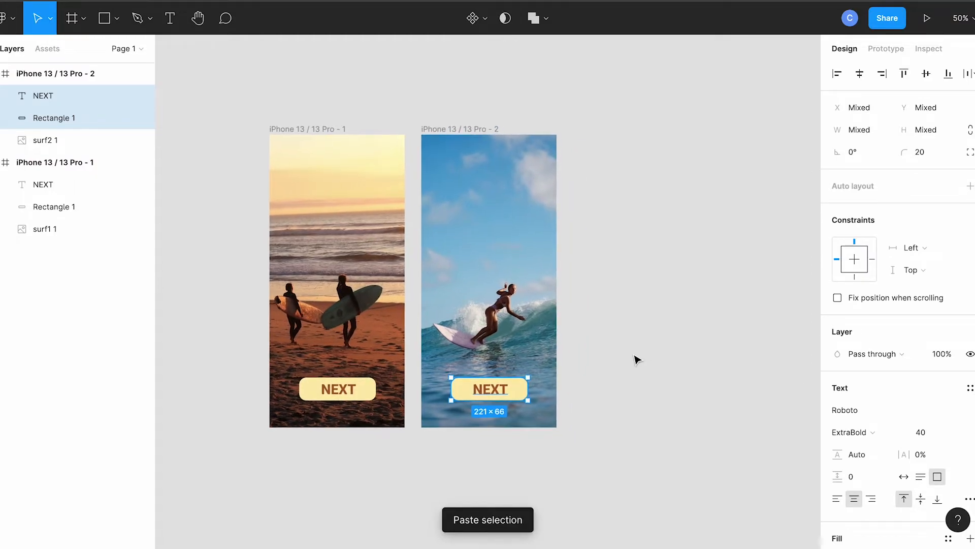
{"action": "double_click", "coordinate": [497, 390]}
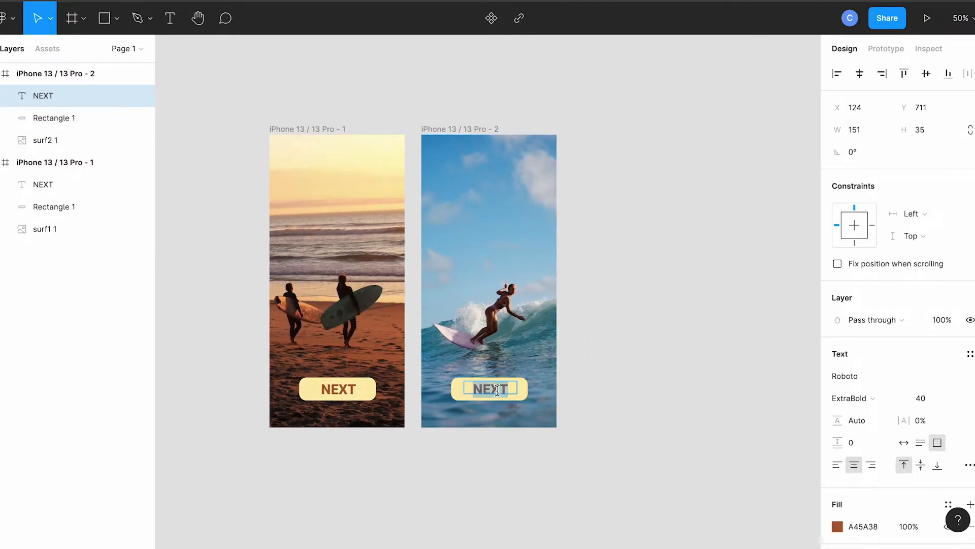
{"action": "type", "text": "BACK"}
Step: Color the BACK text with the teal 2C6977 sampled from the wave in the photo, and deselect it
{"action": "key", "text": "ctrl+a"}
{"action": "scroll", "coordinate": [871, 412], "scroll_direction": "down", "scroll_amount": 3}
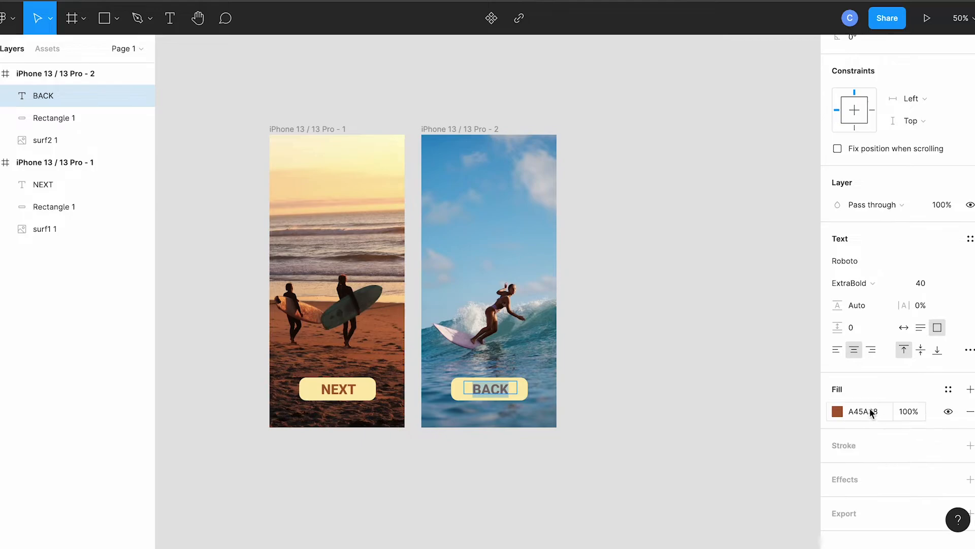
{"action": "left_click", "coordinate": [871, 413]}
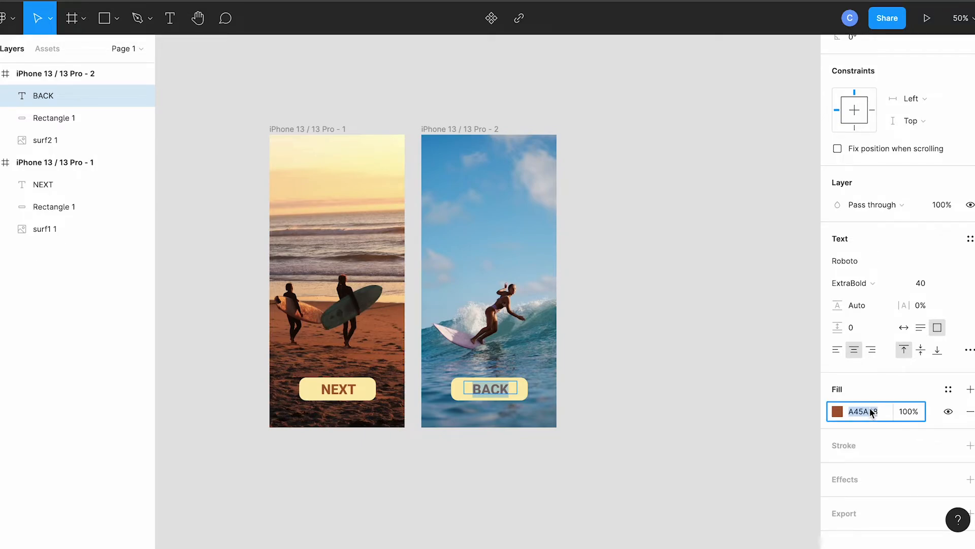
{"action": "left_click", "coordinate": [837, 412]}
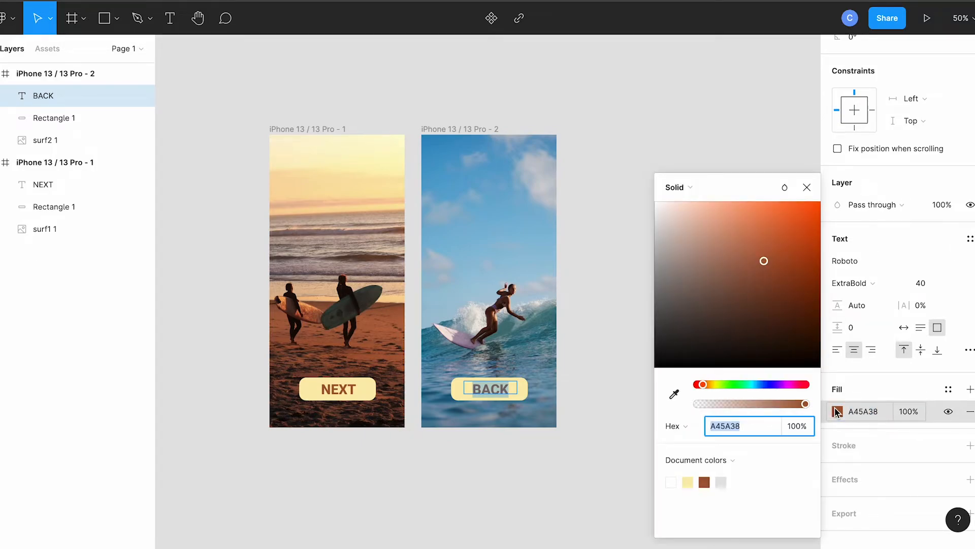
{"action": "left_click", "coordinate": [674, 395]}
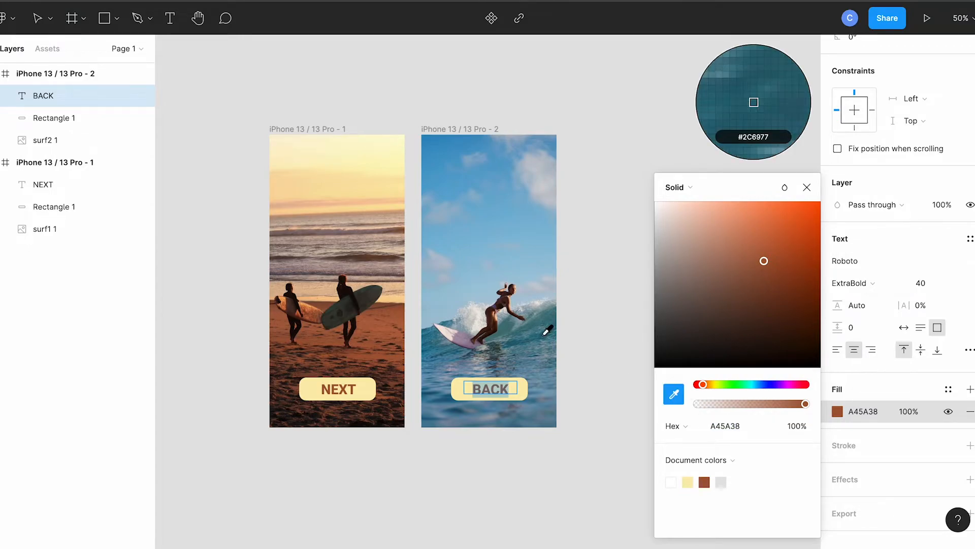
{"action": "left_click", "coordinate": [545, 340]}
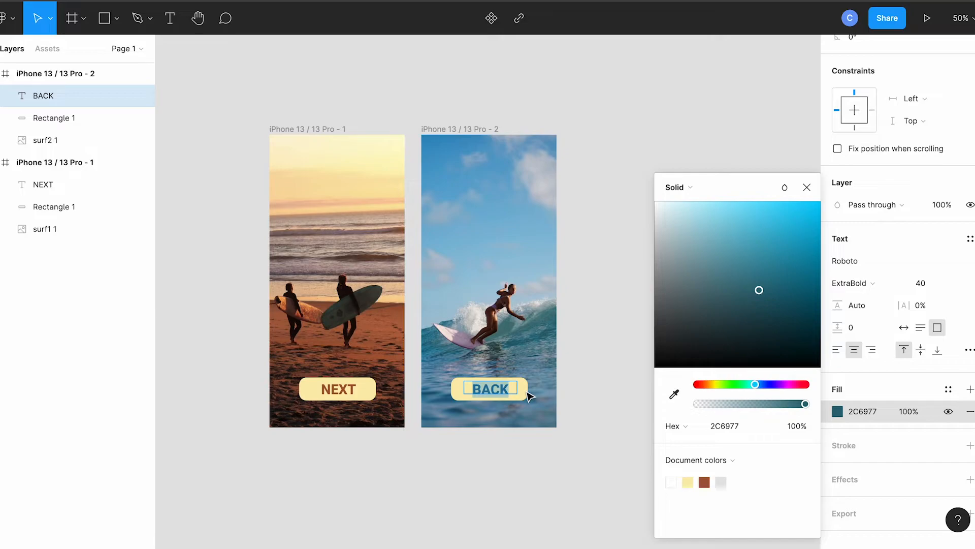
{"action": "key", "text": "Escape"}
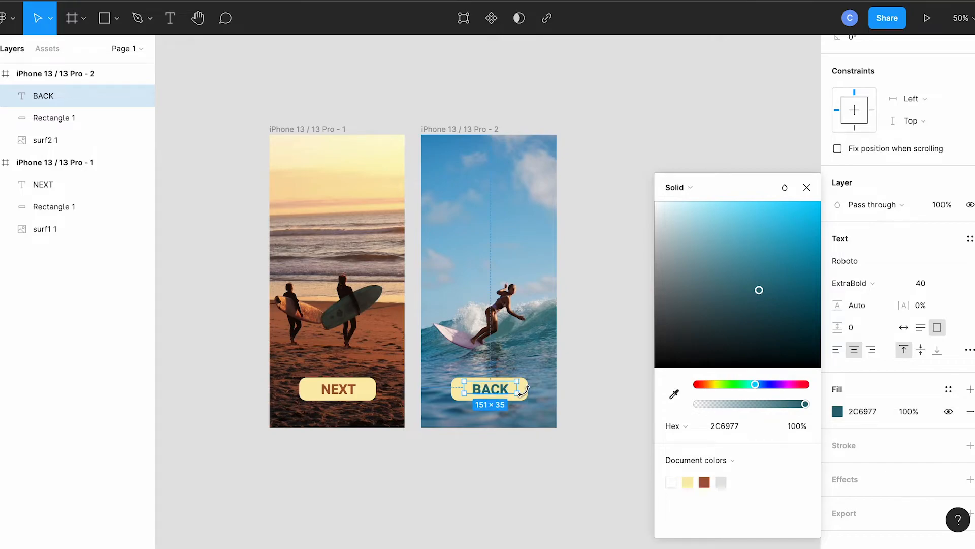
{"action": "left_click", "coordinate": [644, 407]}
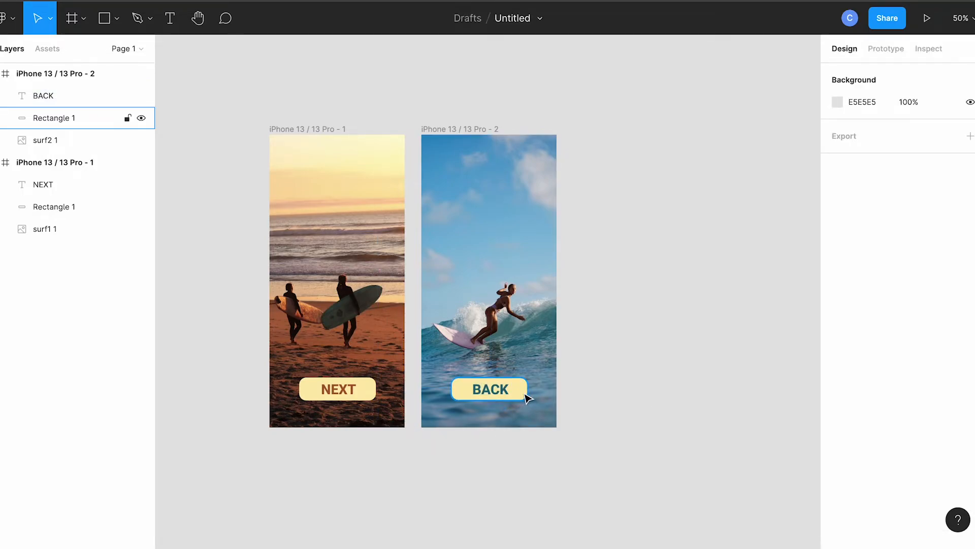
Step: Fill the box behind BACK with the pale pink F1E2DD sampled from the surfboard, and deselect it
{"action": "left_click", "coordinate": [523, 392]}
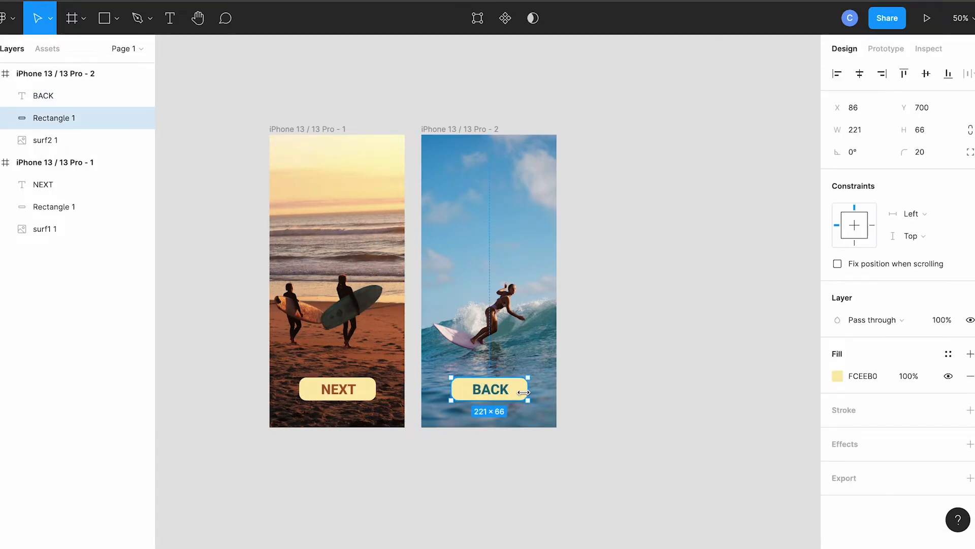
{"action": "left_click", "coordinate": [839, 377]}
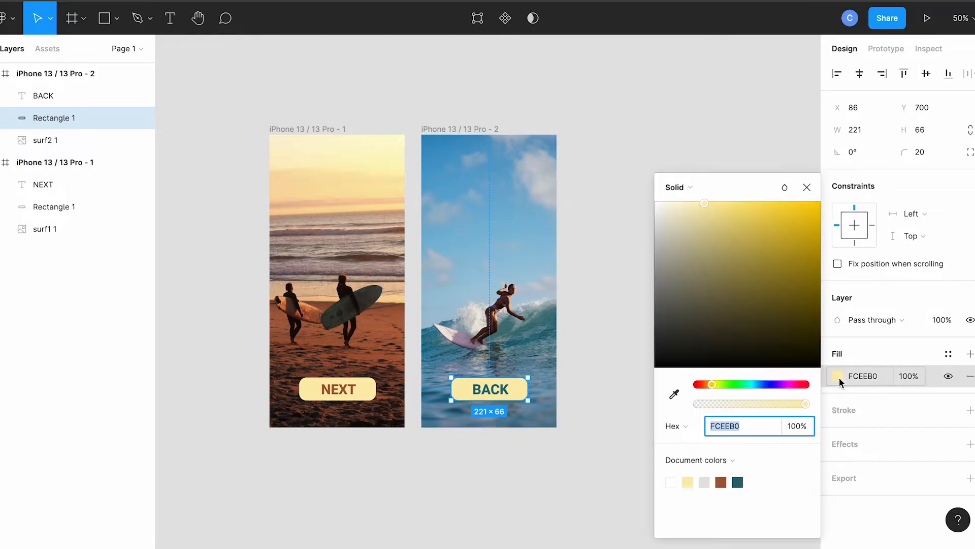
{"action": "left_click", "coordinate": [674, 397]}
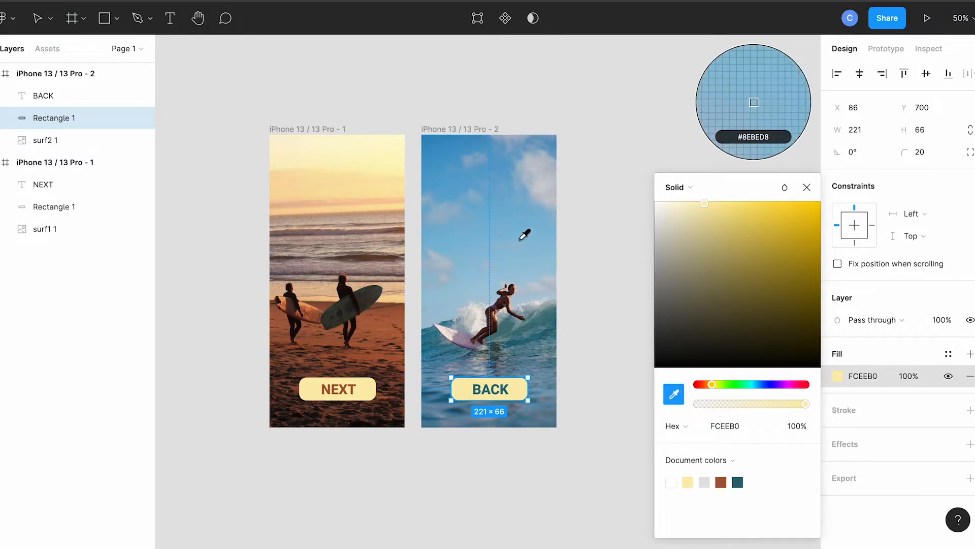
{"action": "left_click", "coordinate": [533, 249]}
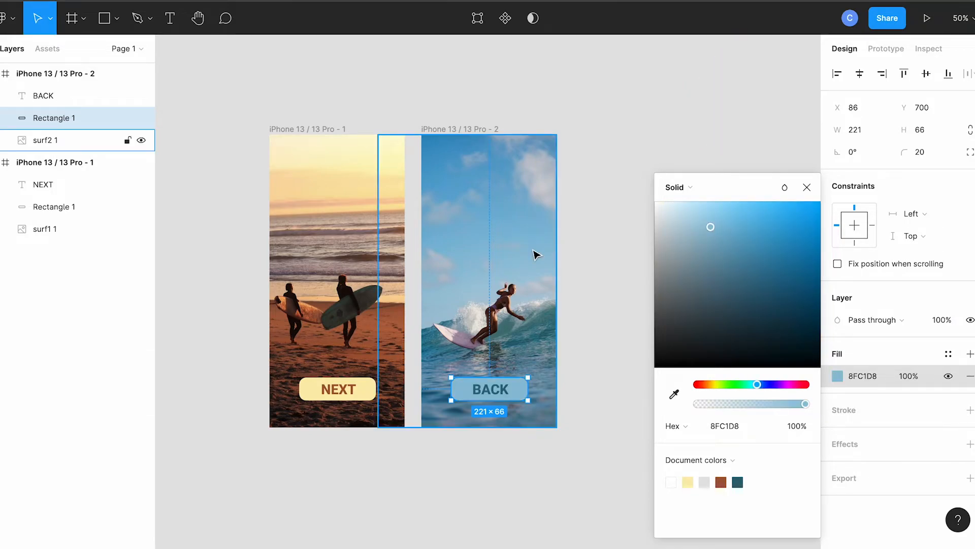
{"action": "left_click", "coordinate": [675, 397]}
{"action": "left_click", "coordinate": [449, 334]}
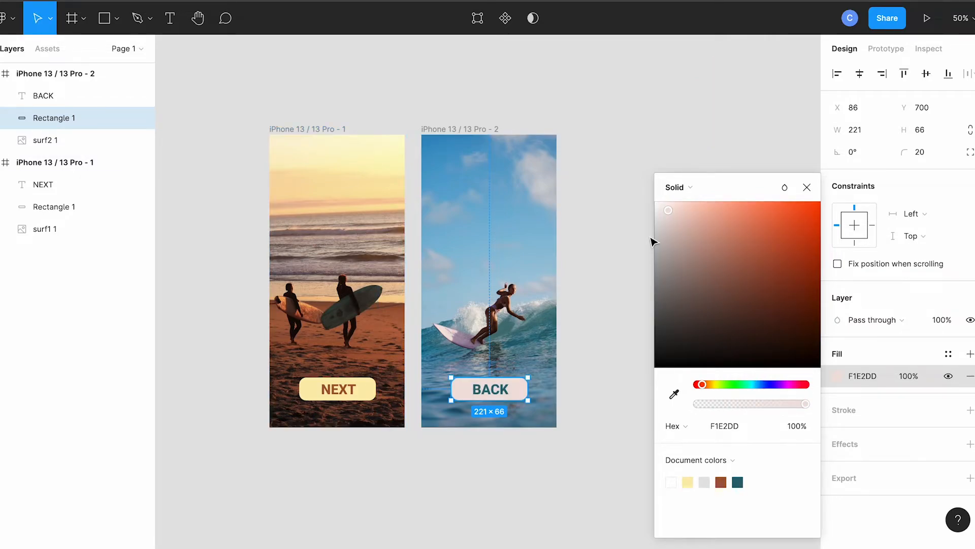
{"action": "left_click", "coordinate": [625, 238]}
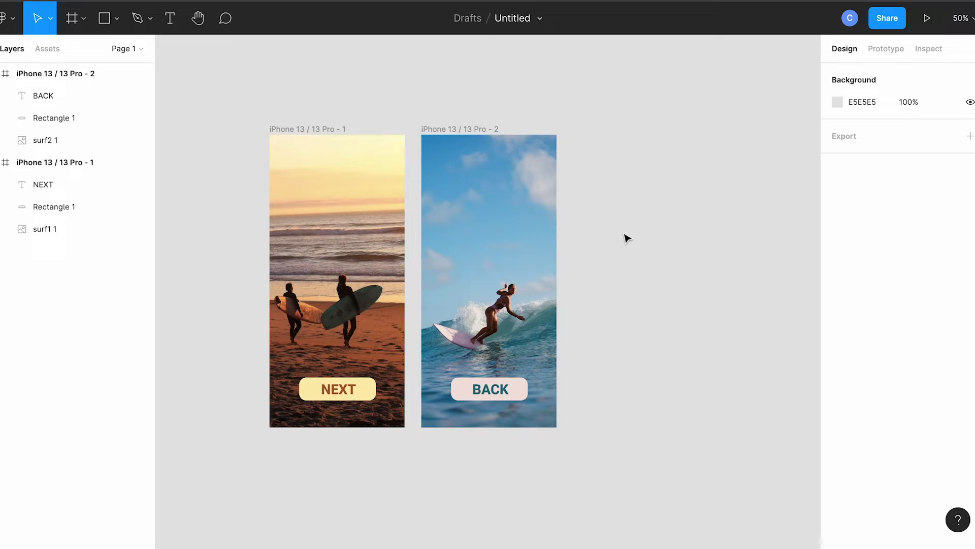
Step: Add a prototype connection from the NEXT button's box to the second iPhone frame
{"action": "left_click", "coordinate": [893, 47]}
{"action": "key", "text": "shift+1"}
{"action": "mouse_move", "coordinate": [422, 470]}
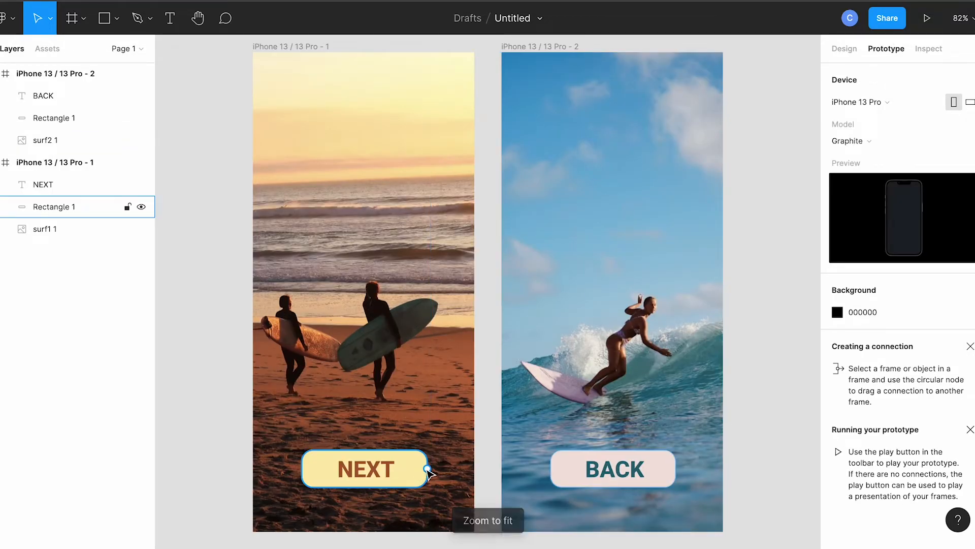
{"action": "left_click", "coordinate": [425, 472]}
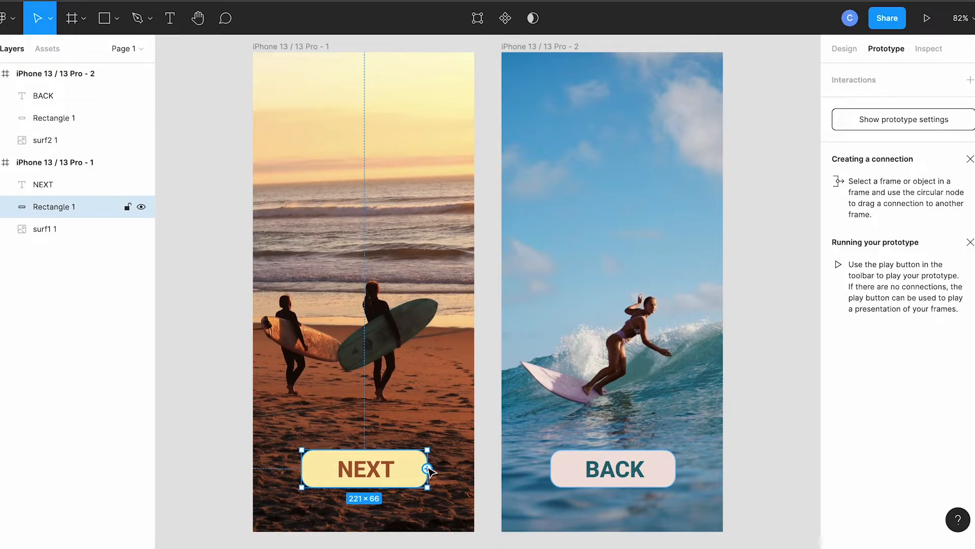
{"action": "left_click_drag", "start_coordinate": [428, 469], "coordinate": [609, 321]}
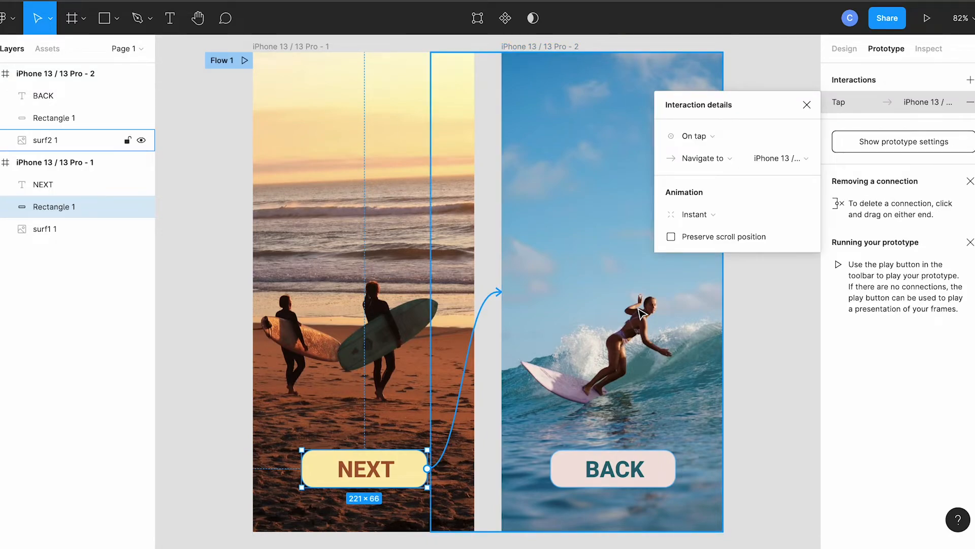
Step: Set the animation of the NEXT button's connection to Dissolve and close its interaction details
{"action": "left_click", "coordinate": [696, 216]}
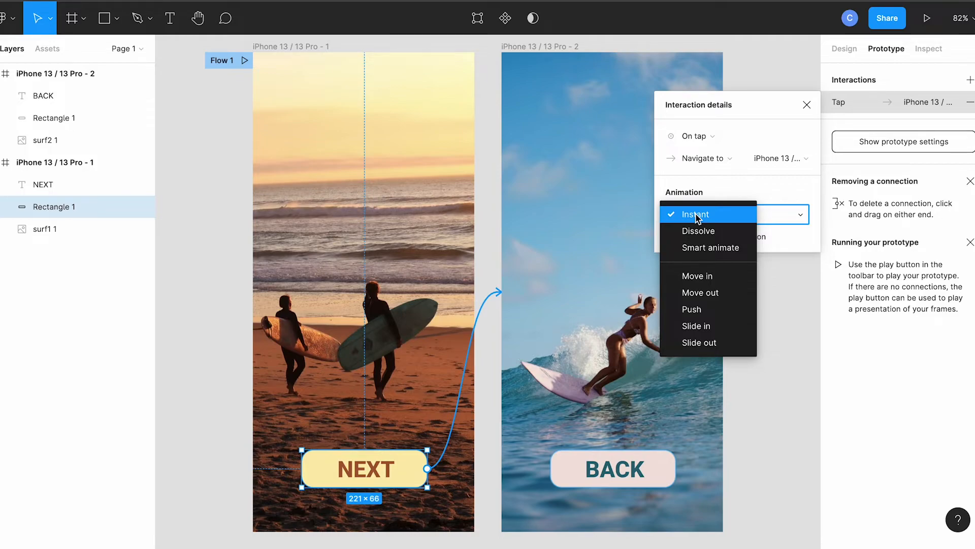
{"action": "left_click", "coordinate": [699, 231]}
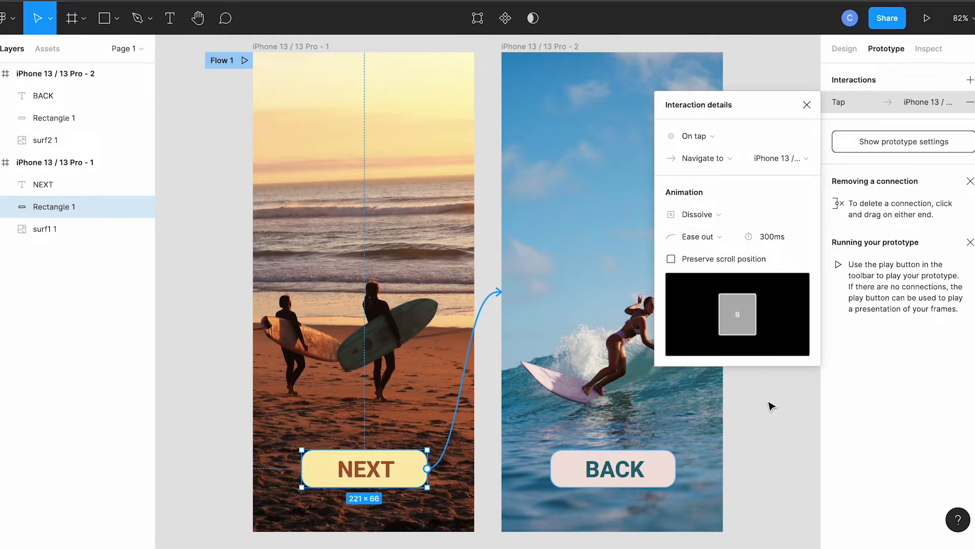
{"action": "left_click", "coordinate": [771, 406]}
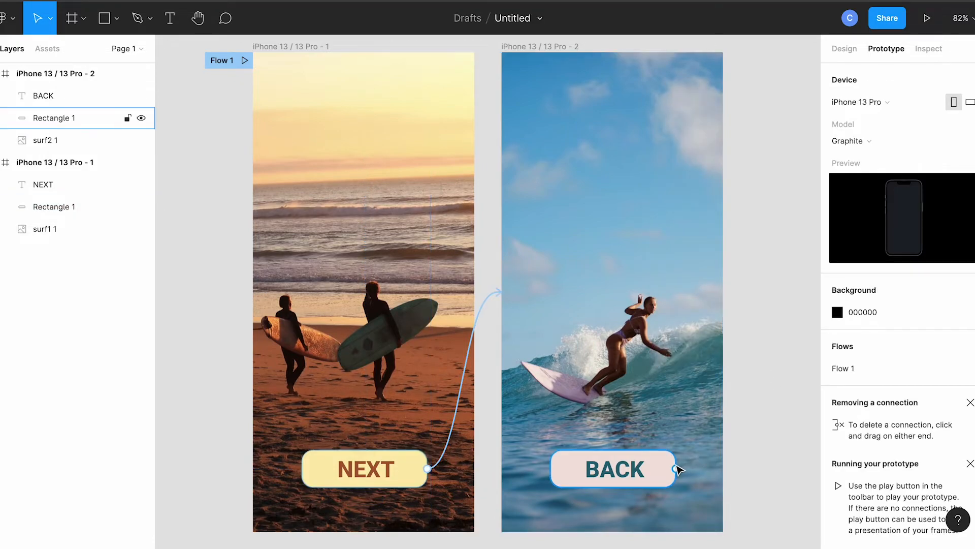
Step: Connect the BACK button's box to the first iPhone frame and close the interaction details
{"action": "left_click", "coordinate": [678, 472]}
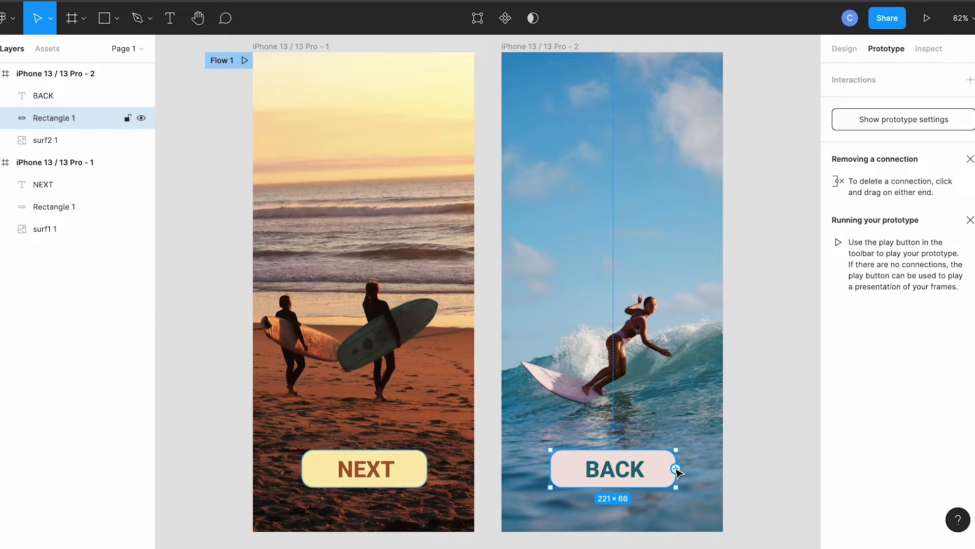
{"action": "left_click_drag", "start_coordinate": [675, 468], "coordinate": [392, 361]}
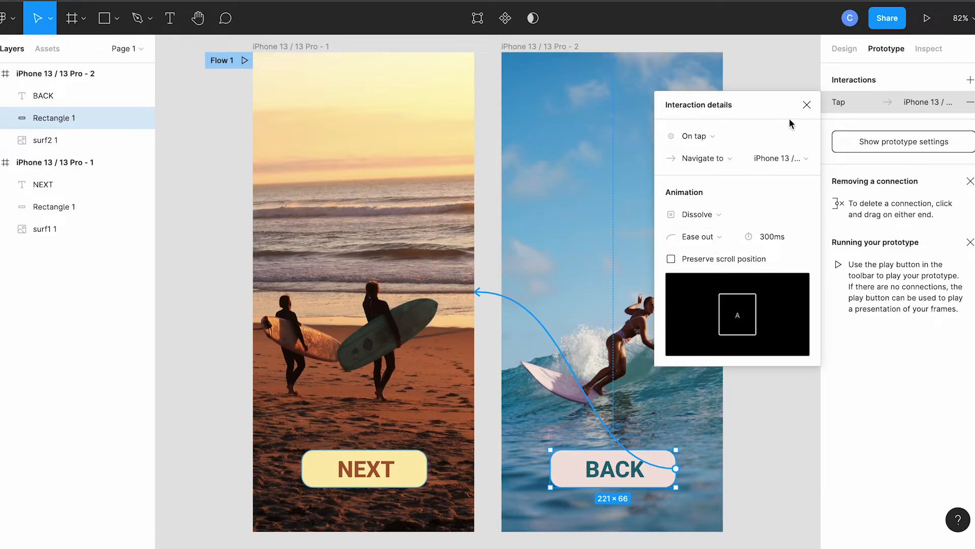
{"action": "left_click", "coordinate": [806, 104]}
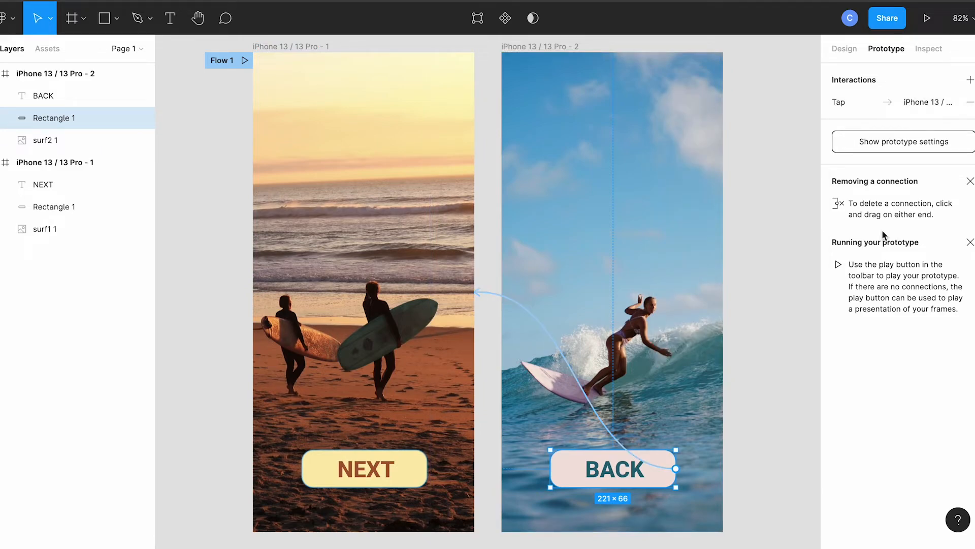
Step: Run the prototype and test moving between the two screens with the NEXT and BACK buttons
{"action": "left_click", "coordinate": [927, 21]}
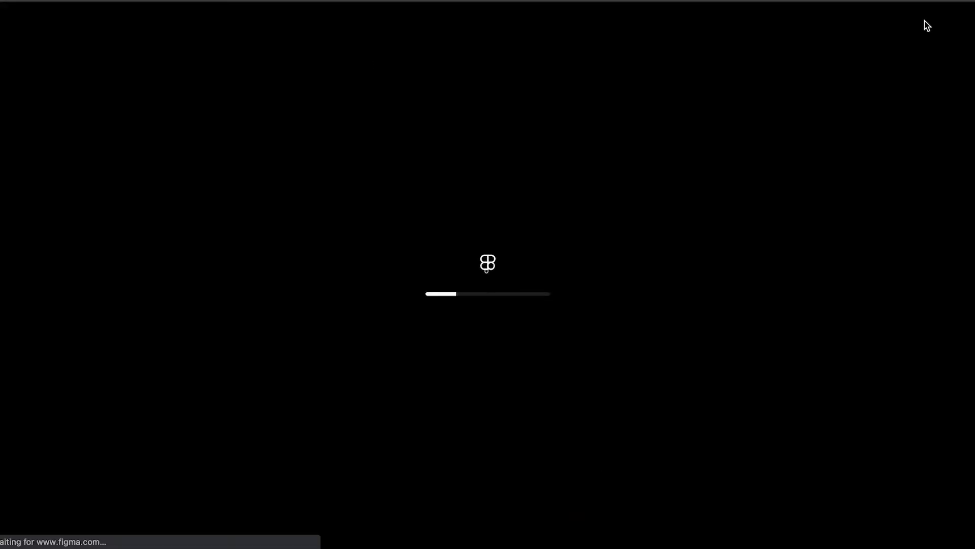
{"action": "left_click", "coordinate": [488, 434]}
{"action": "left_click", "coordinate": [489, 435]}
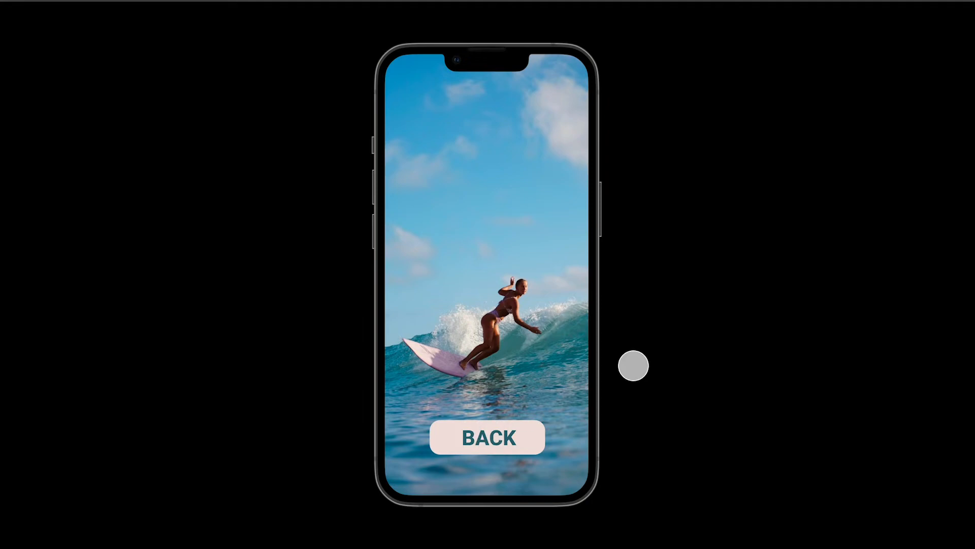
Step: Open the sharing options for the prototype and copy its share link
{"action": "left_click", "coordinate": [850, 19]}
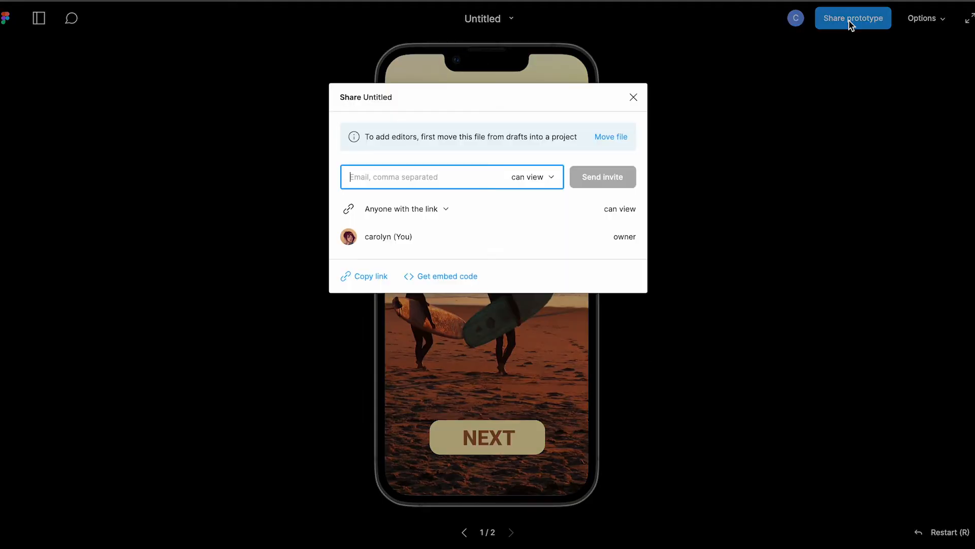
{"action": "left_click", "coordinate": [377, 281]}
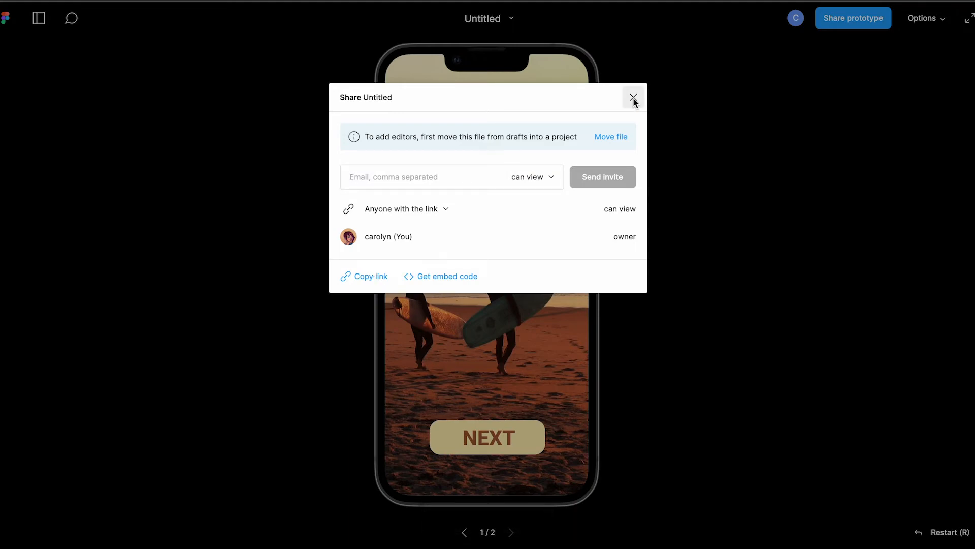
Step: Switch to the Canvas course and open the "Your first high-fidelity prototype" discussion from the module list
{"action": "scroll", "coordinate": [513, 291], "scroll_direction": "down", "scroll_amount": 5}
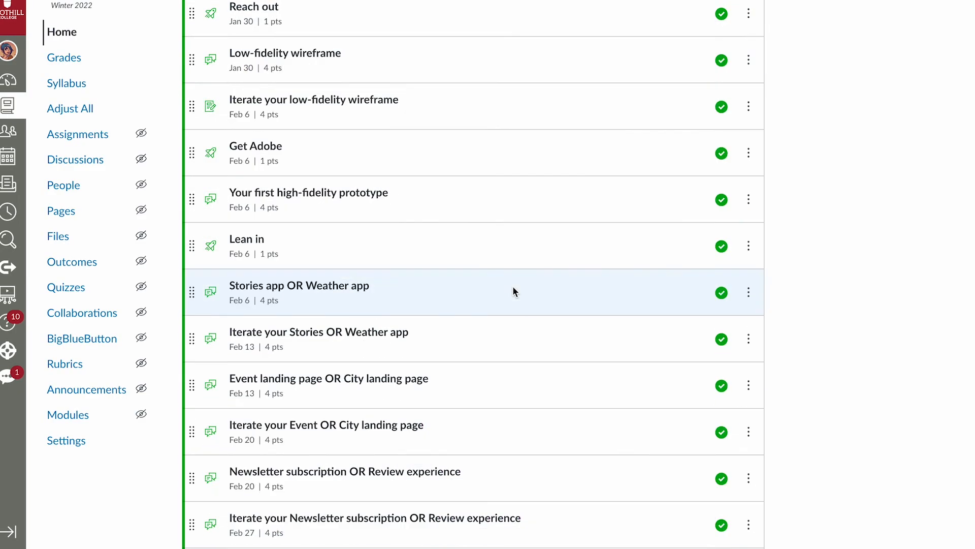
{"action": "scroll", "coordinate": [513, 291], "scroll_direction": "down", "scroll_amount": 1}
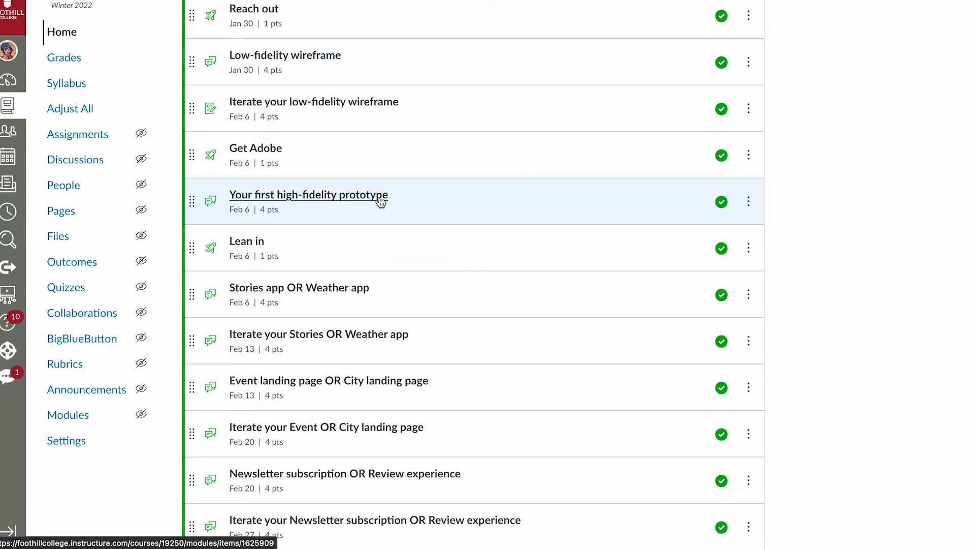
{"action": "left_click", "coordinate": [380, 202]}
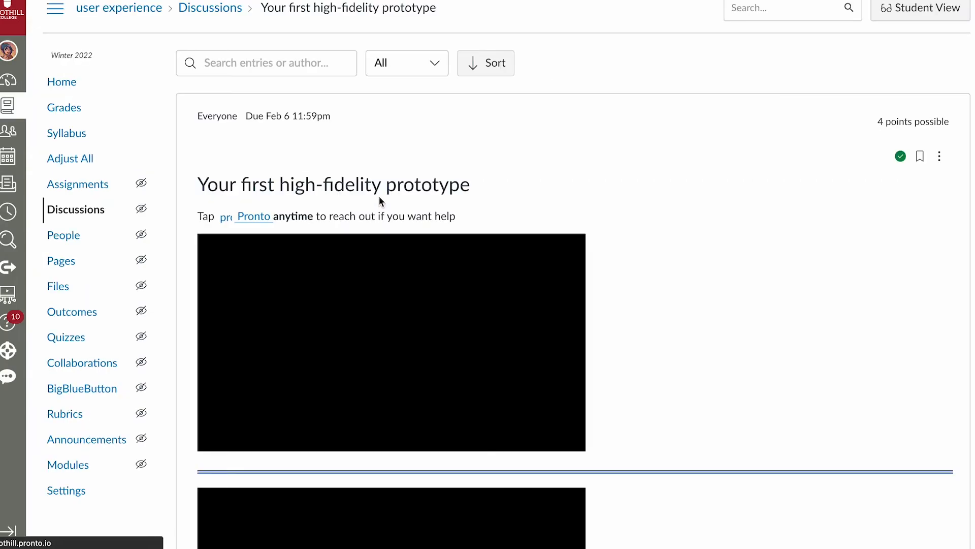
Step: Start a reply to the discussion and paste the copied prototype share link into it
{"action": "scroll", "coordinate": [648, 231], "scroll_direction": "down", "scroll_amount": 6}
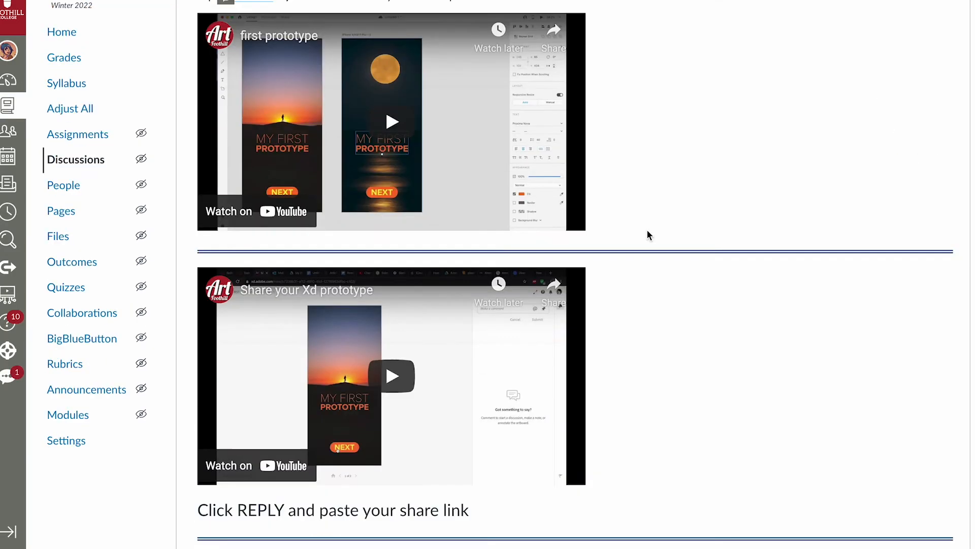
{"action": "scroll", "coordinate": [647, 234], "scroll_direction": "down", "scroll_amount": 1}
{"action": "left_click", "coordinate": [226, 443]}
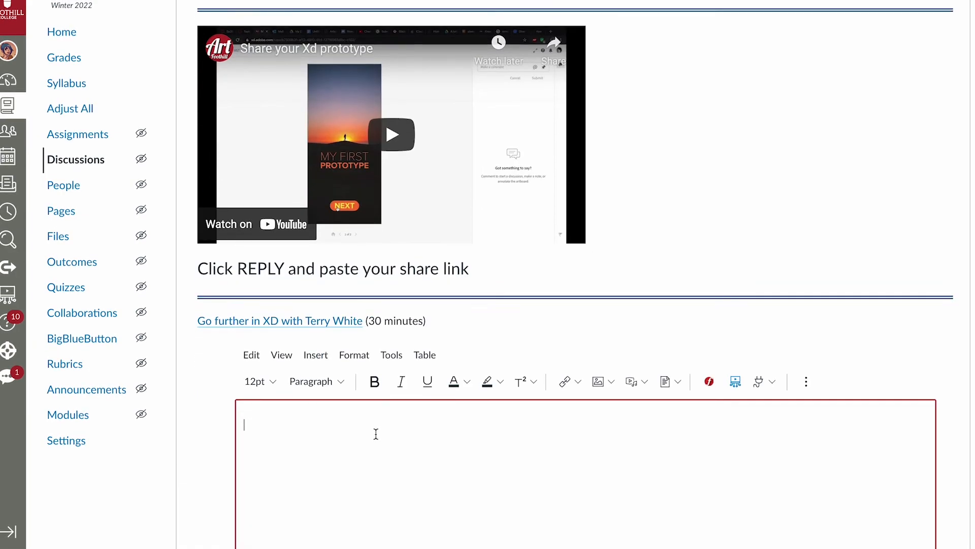
{"action": "key", "text": "ctrl+v"}
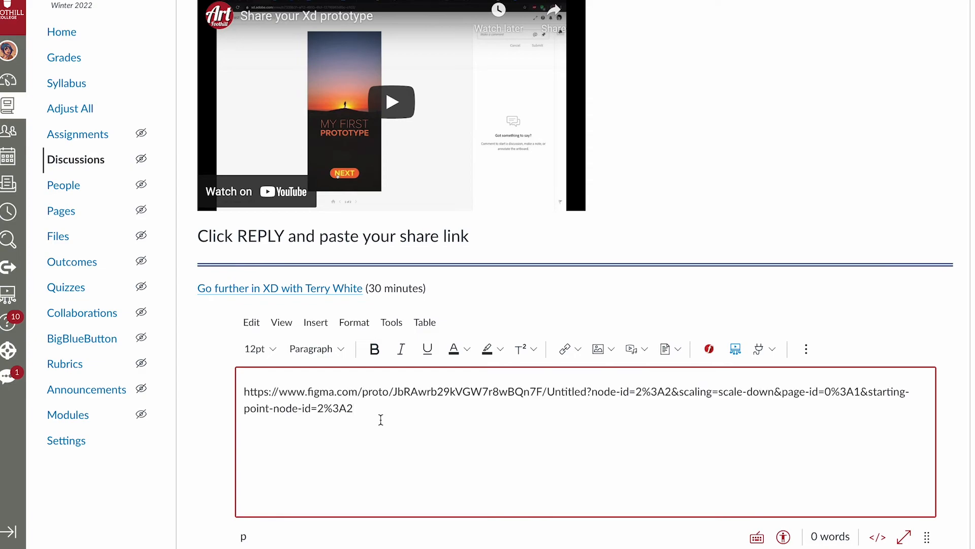
Step: Turn the whole pasted URL in the reply into a hyperlink to the same prototype address and save the edited reply
{"action": "key", "text": "ctrl+a"}
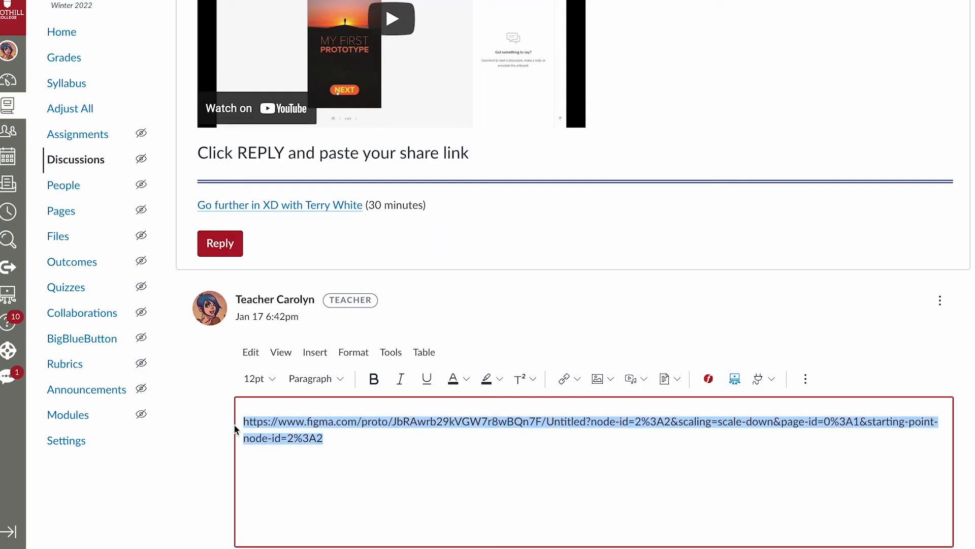
{"action": "left_click", "coordinate": [565, 378]}
{"action": "left_click", "coordinate": [565, 305]}
{"action": "key", "text": "ctrl+v"}
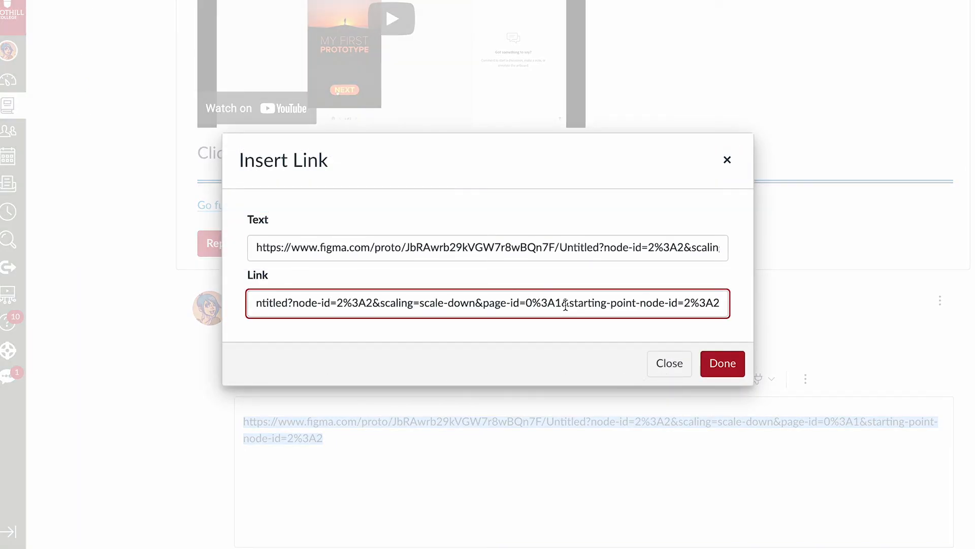
{"action": "left_click", "coordinate": [713, 366]}
{"action": "scroll", "coordinate": [712, 443], "scroll_direction": "down", "scroll_amount": 2}
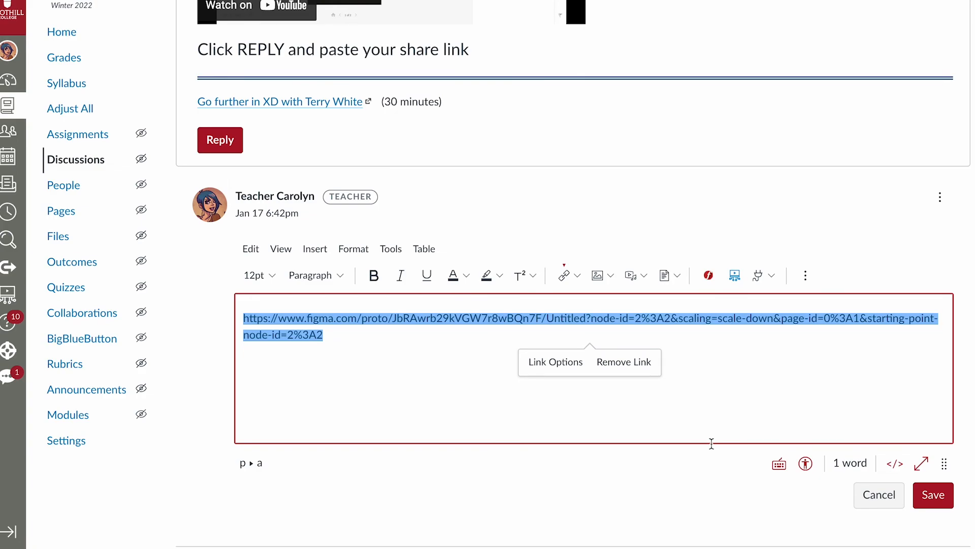
{"action": "left_click", "coordinate": [933, 495]}
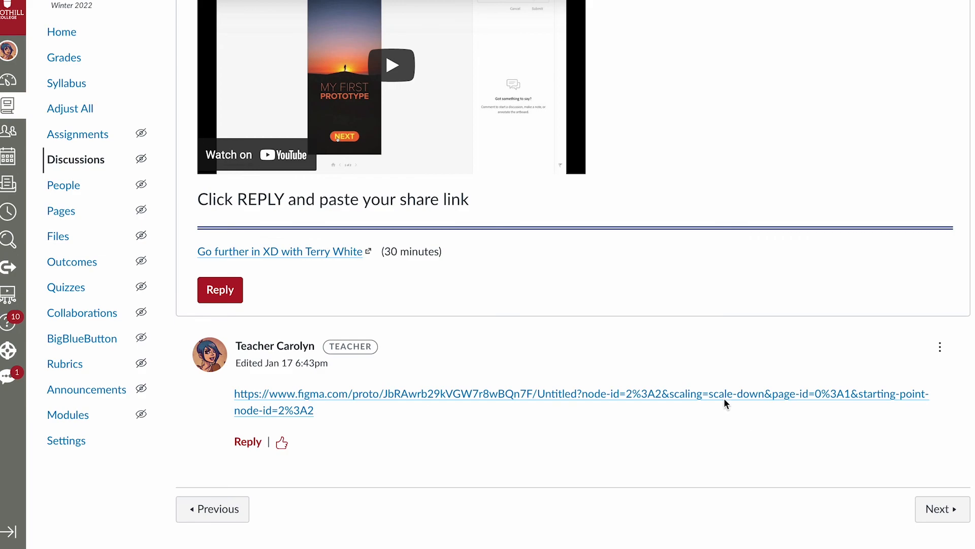
Step: Open the prototype from the link in the reply and test moving between its two screens
{"action": "left_click", "coordinate": [726, 395]}
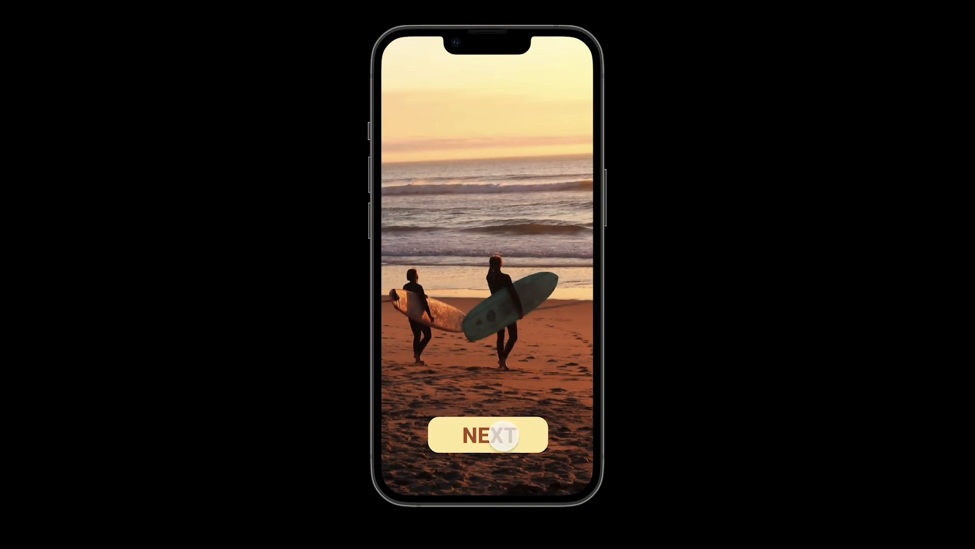
{"action": "left_click", "coordinate": [503, 435]}
{"action": "left_click", "coordinate": [503, 436]}
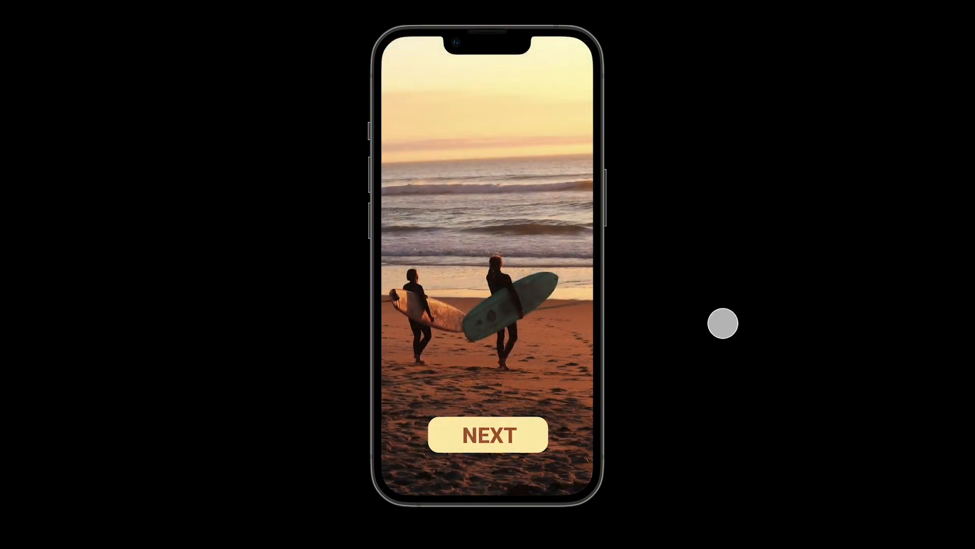